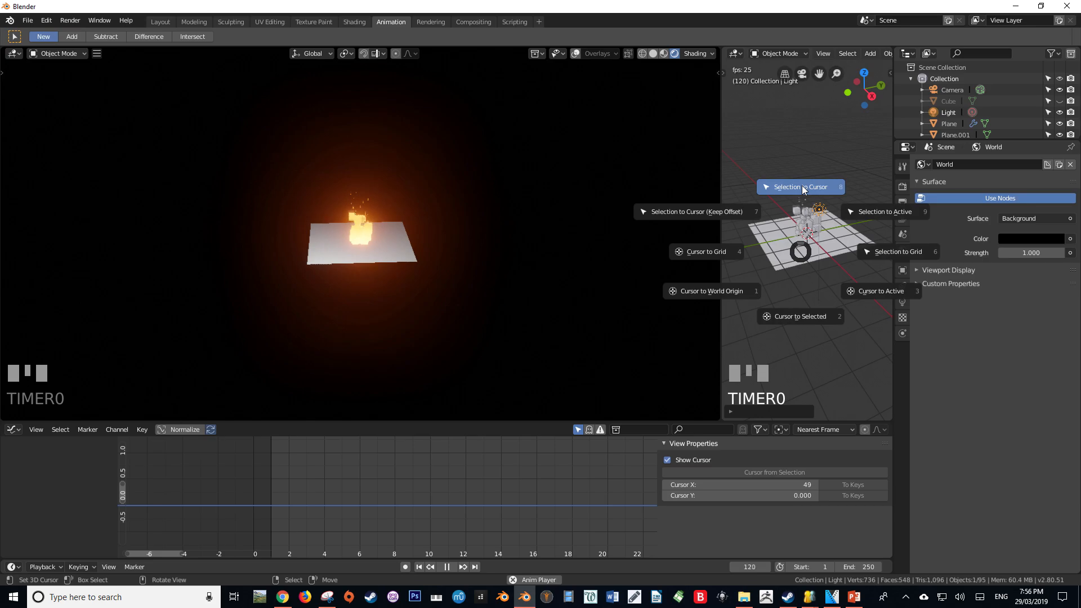
Set the point light's colour to orange to match the fire glow
click(801, 185)
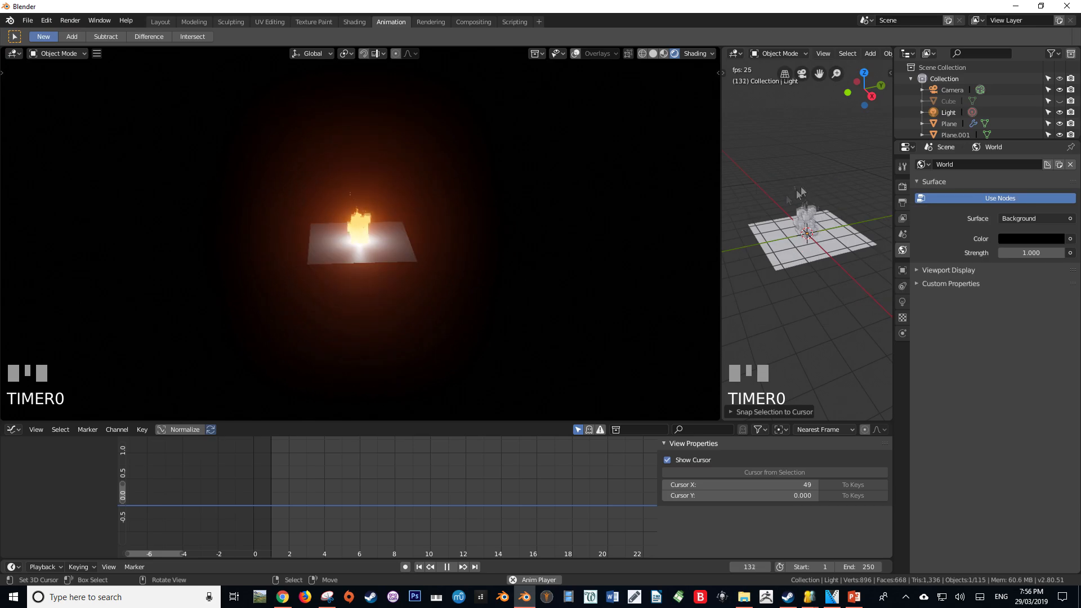
click(902, 302)
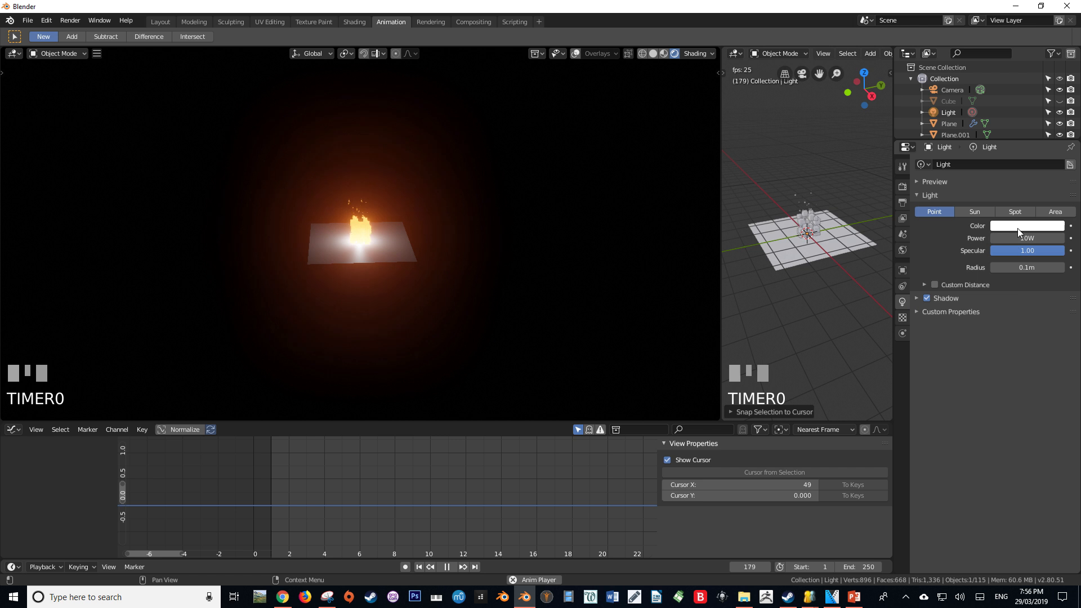
click(1018, 226)
drag(1001, 130, 992, 151)
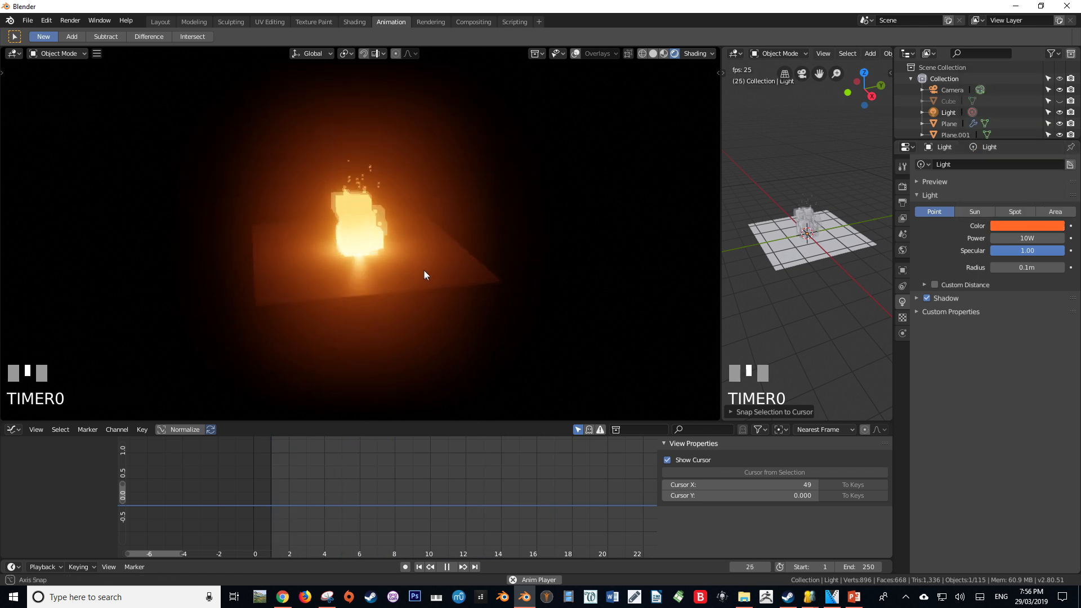
scroll(368, 303, up, 3)
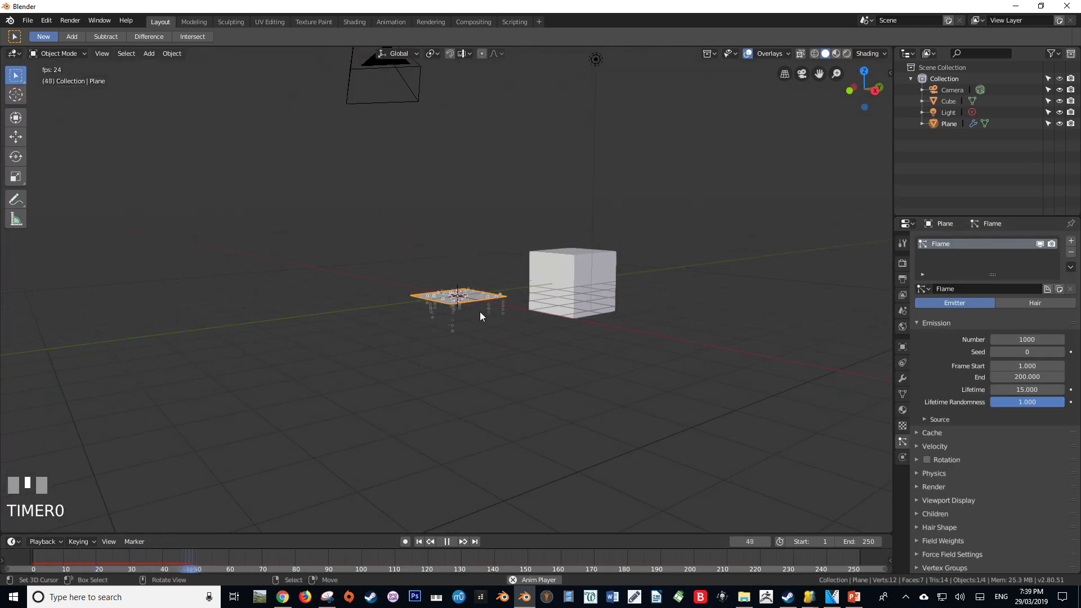
key(alt+a)
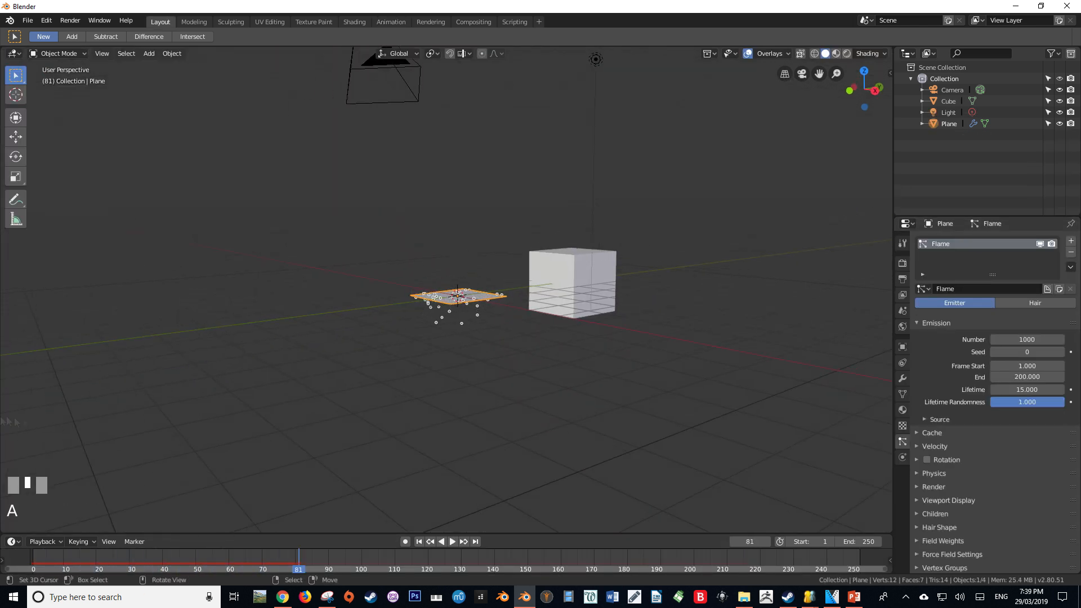
scroll(994, 428, down, 5)
key(alt+a)
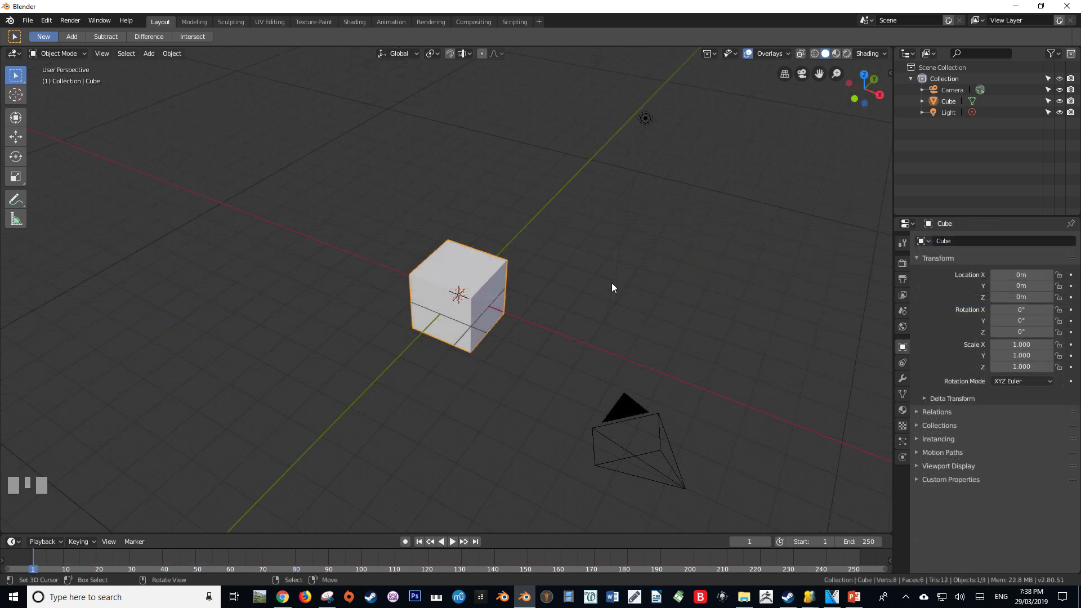
Move the default cube about 4.76 m along the Y axis and add a mesh plane at the origin
key(g)
click(662, 219)
key(shift+a)
mouse_move(523, 269)
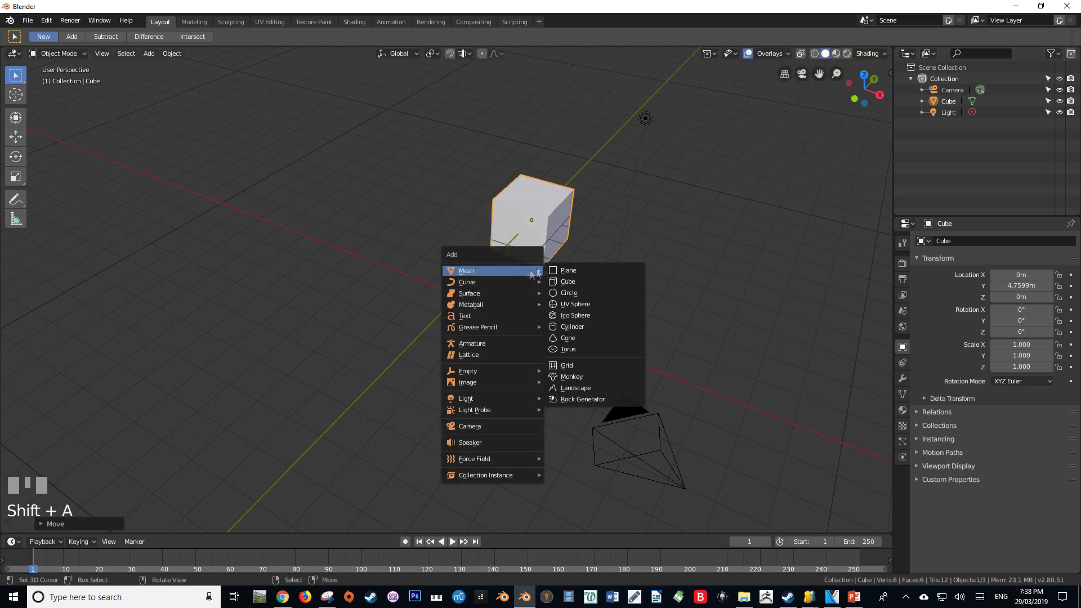
click(586, 270)
middle_drag(579, 278, 893, 440)
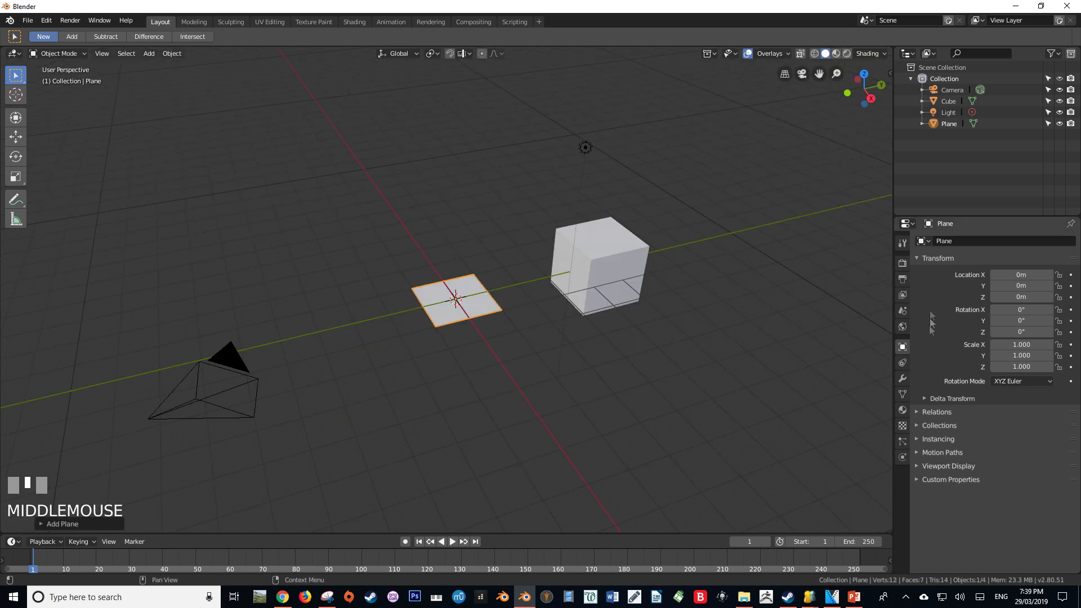
Add a particle system to the plane and name both the system and its settings Flame
click(902, 441)
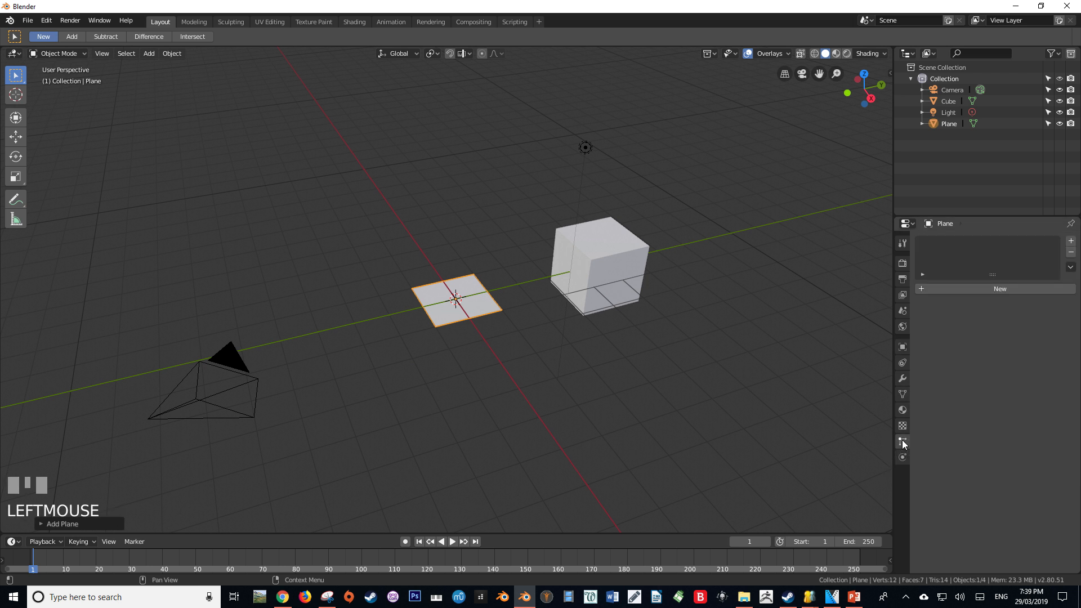
click(1072, 242)
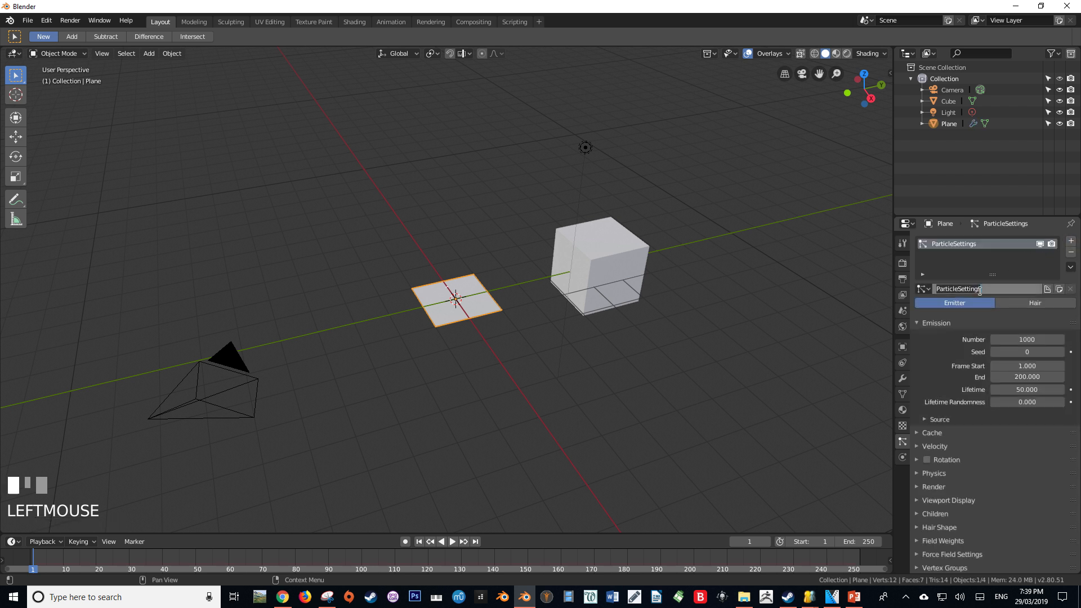
text(Flame)
key(Return)
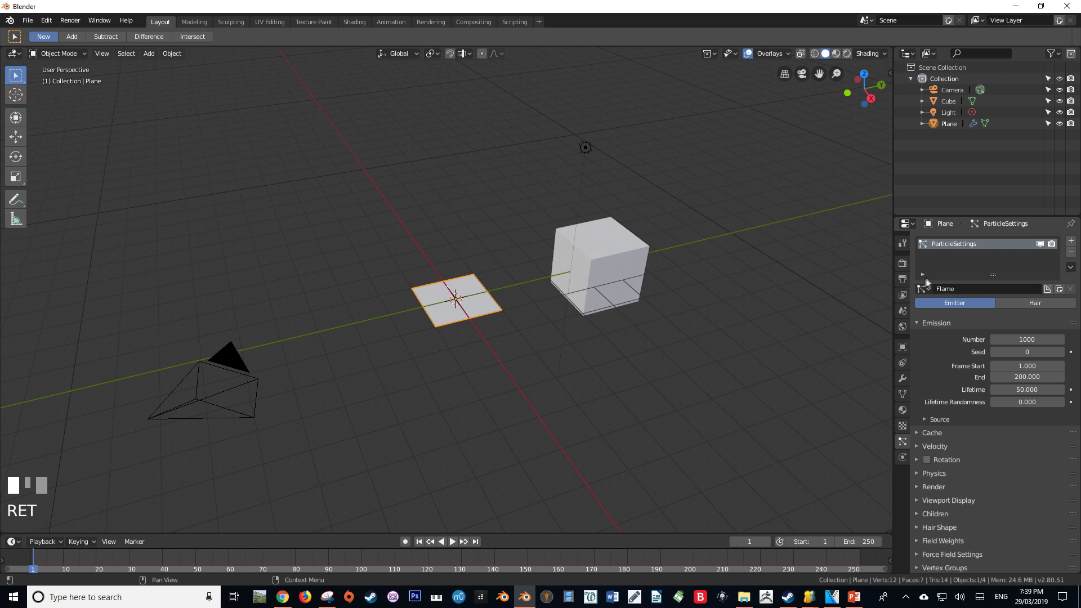
double_click(966, 242)
text(Flame)
key(Return)
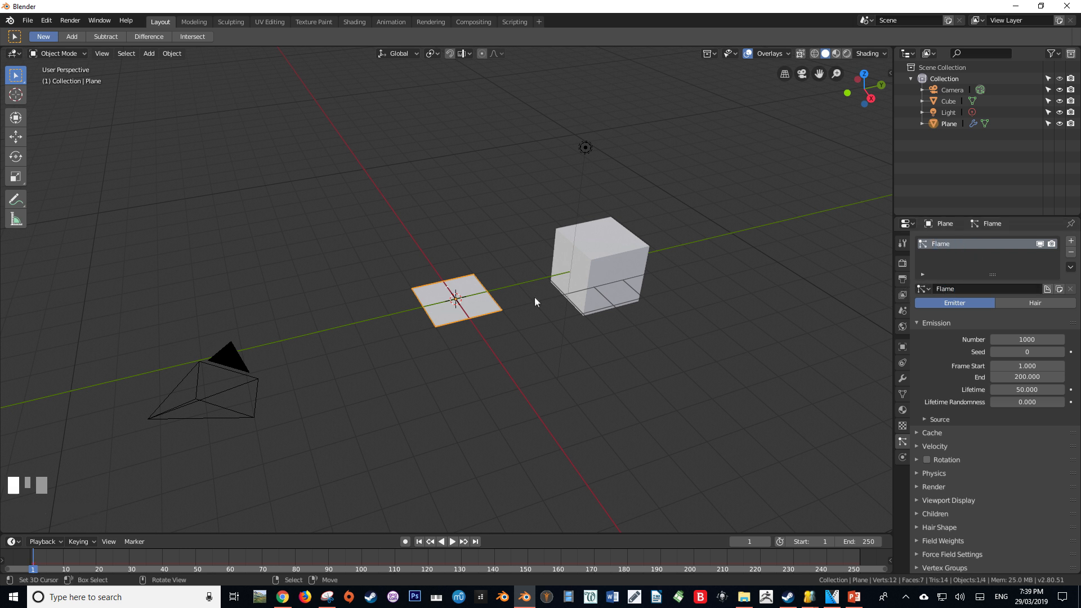
Set the Flame particles' lifetime to 15 frames and the lifetime randomness to 1
click(1025, 389)
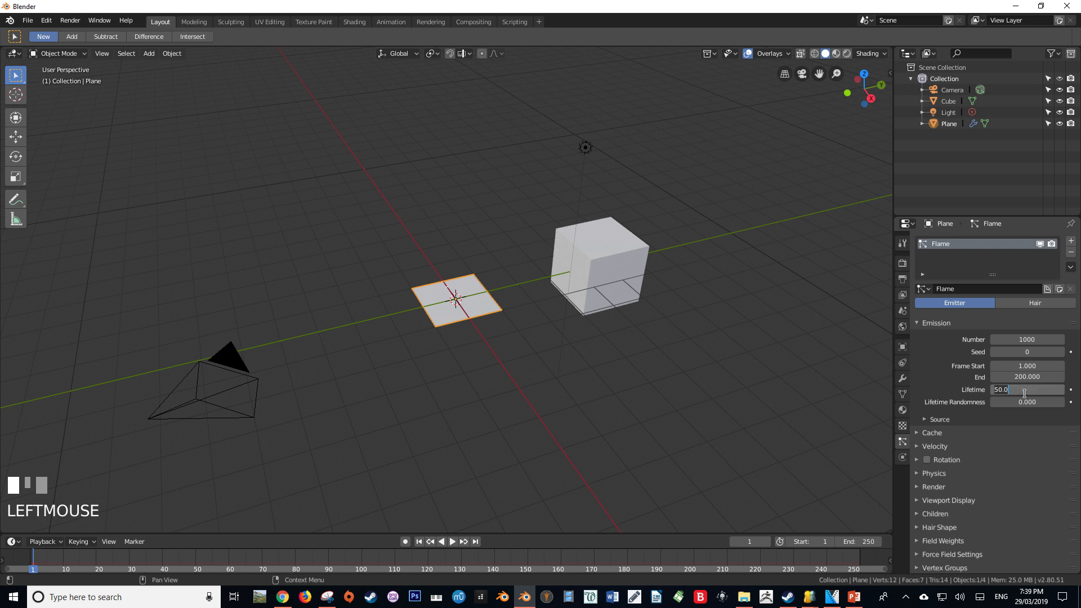
key(Return)
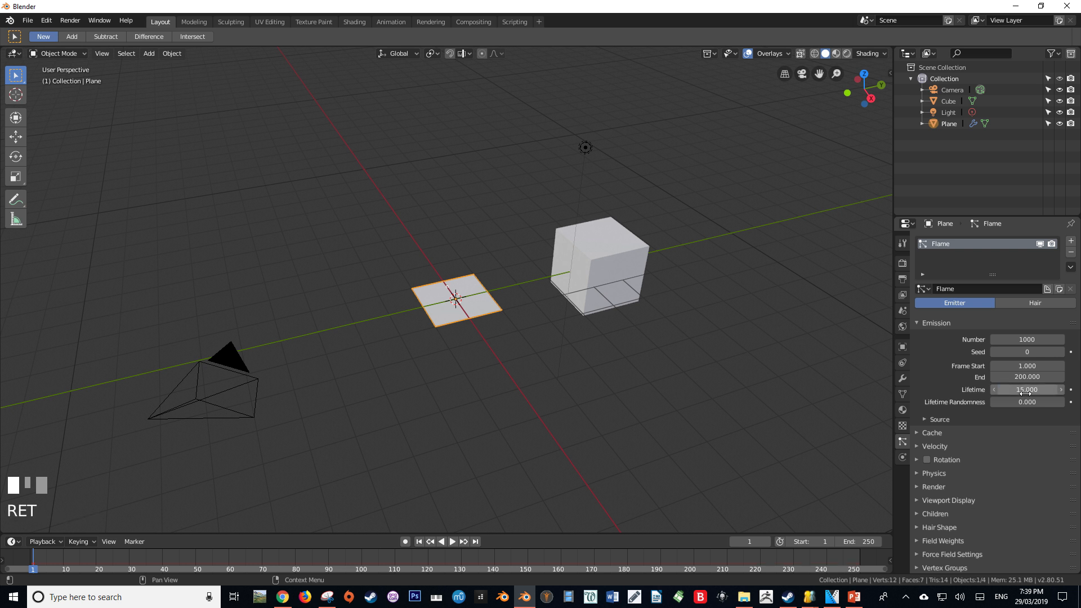
click(1026, 402)
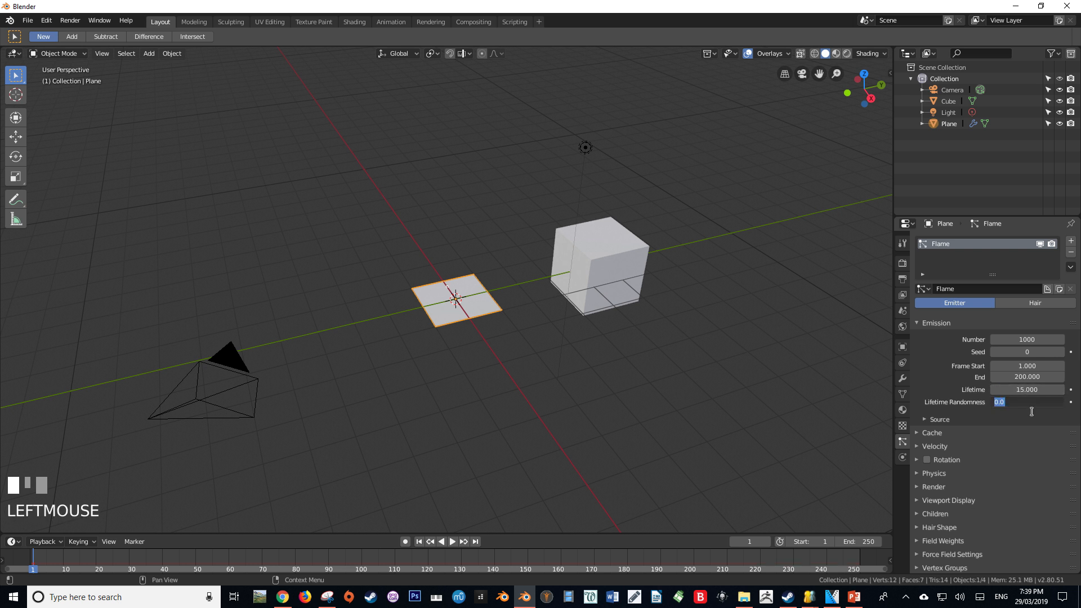
text(1)
click(1032, 413)
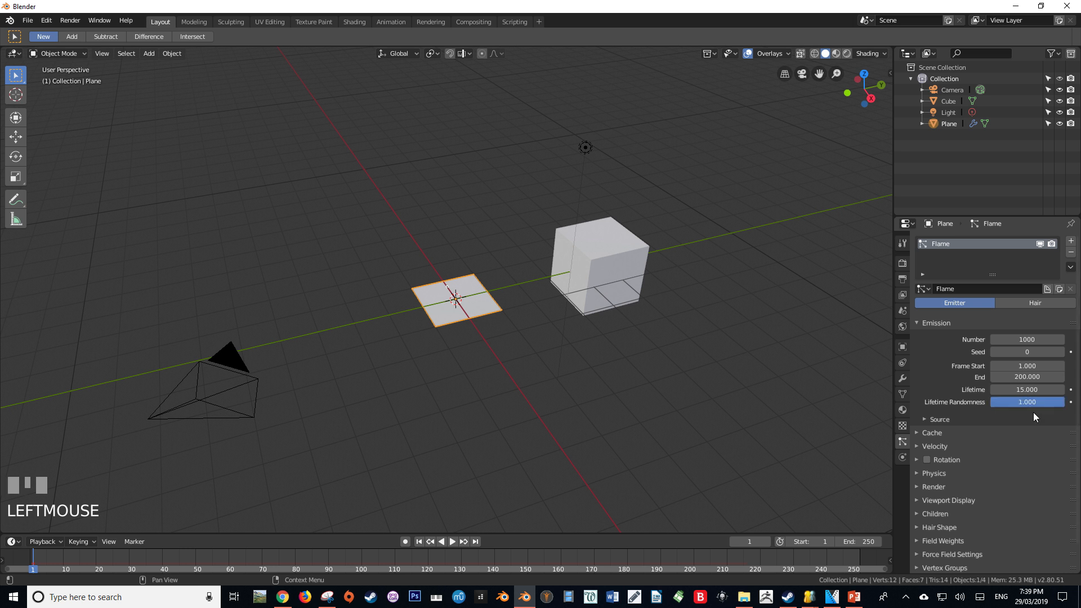
Play the animation and examine how the particles leave the plane, viewed from a low angle
key(alt+a)
middle_drag(482, 336, 479, 317)
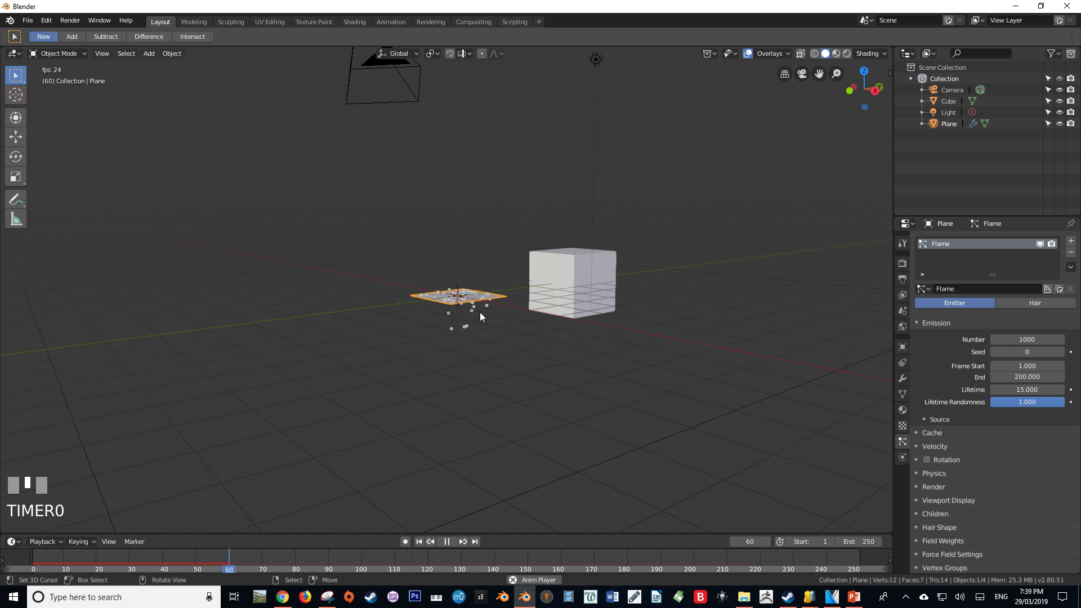
key(alt+a)
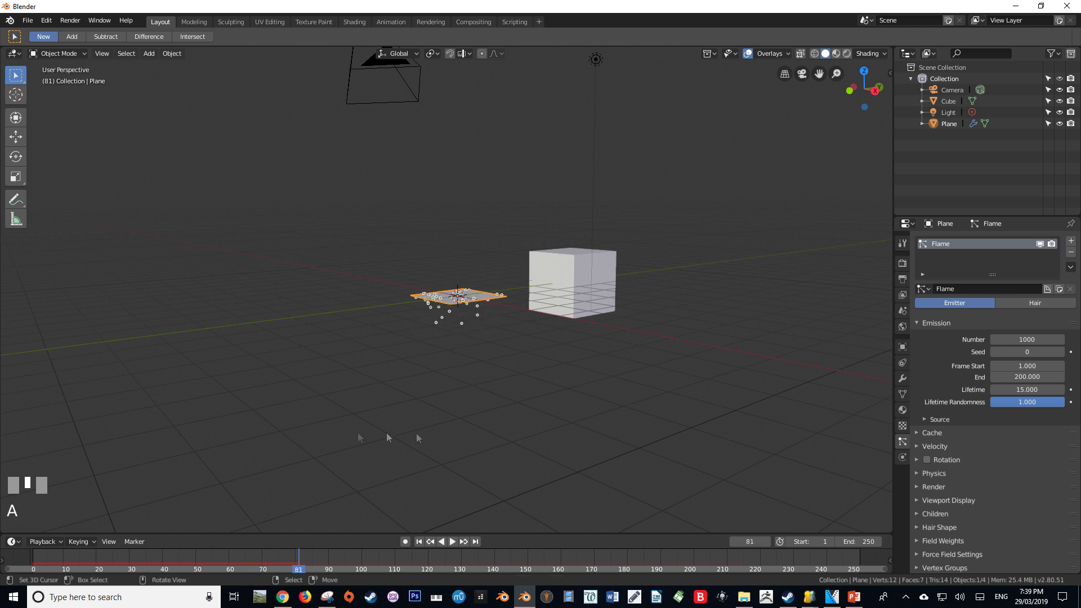
Render the Flame particles as an object, using Cube as the instance object
click(927, 488)
scroll(960, 476, down, 4)
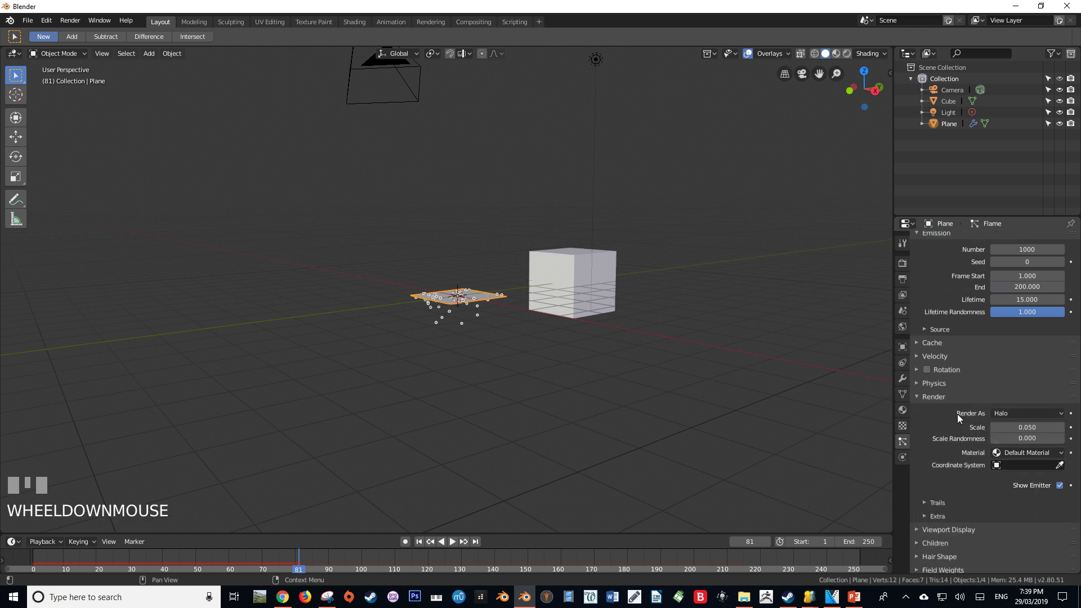
click(1039, 416)
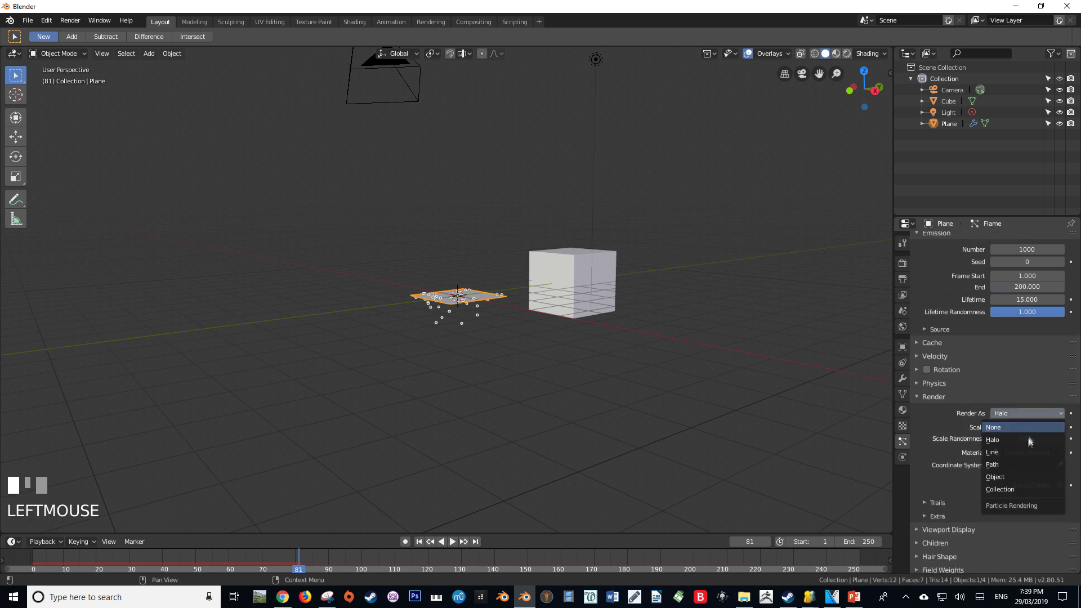
click(1013, 476)
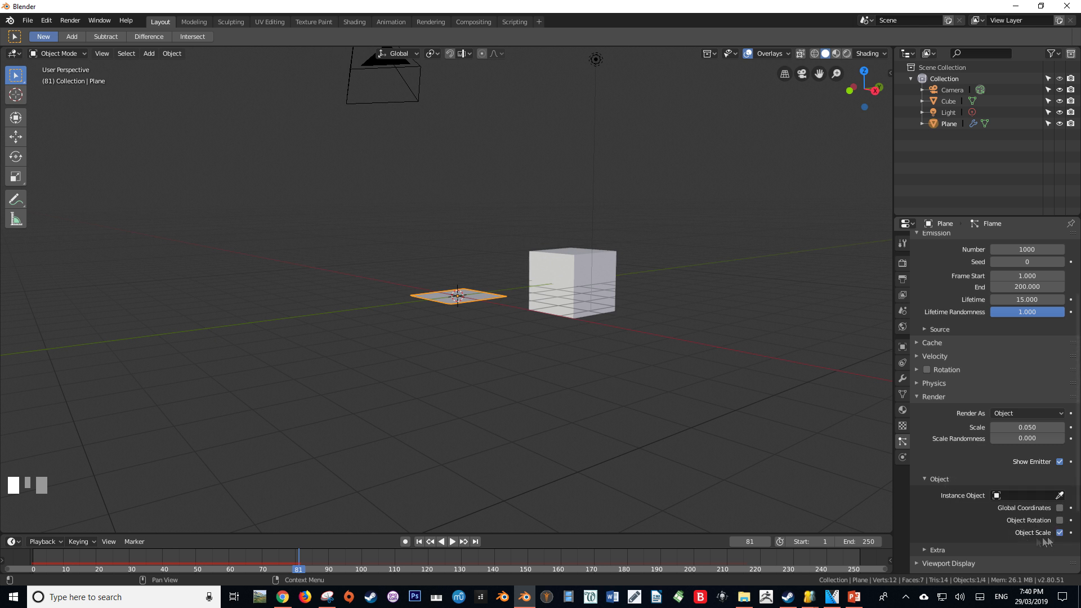
click(930, 486)
click(931, 485)
click(1012, 492)
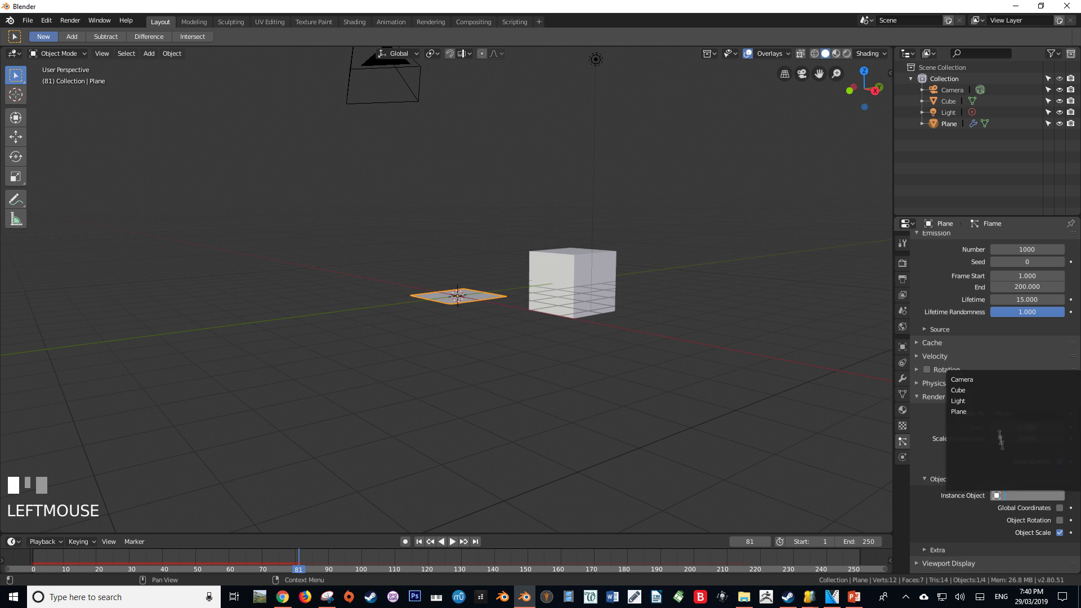
click(978, 389)
scroll(559, 306, up, 2)
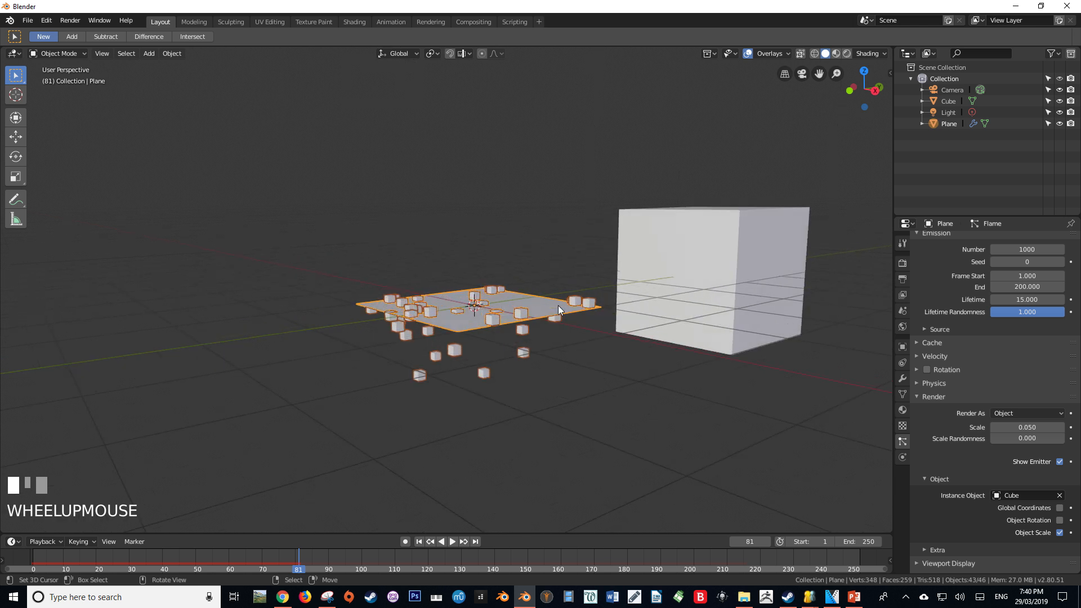
shift+middle_drag(558, 305, 580, 271)
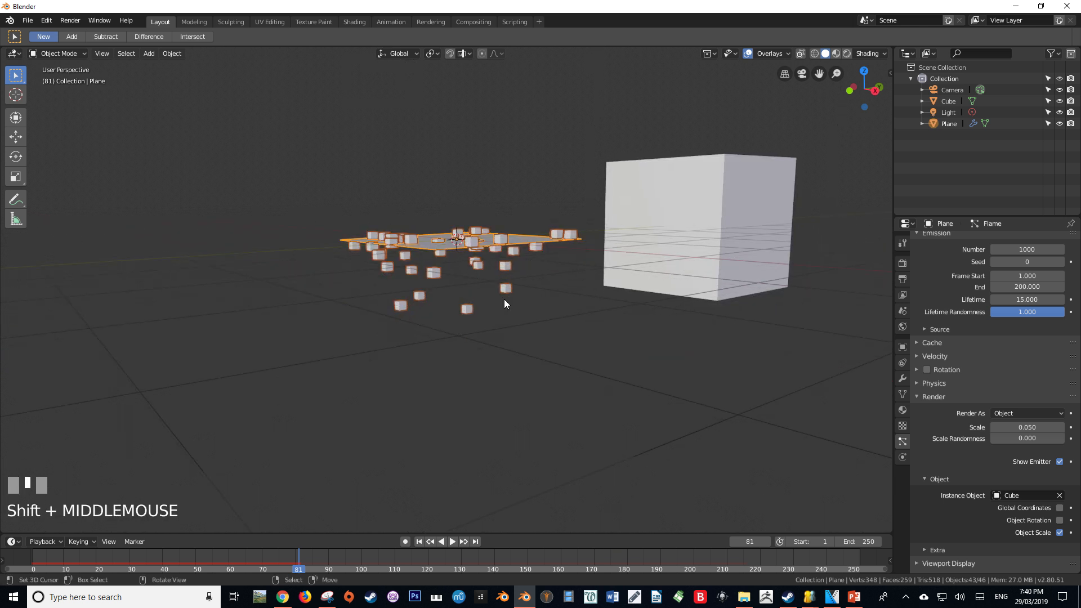
key(alt+Tab)
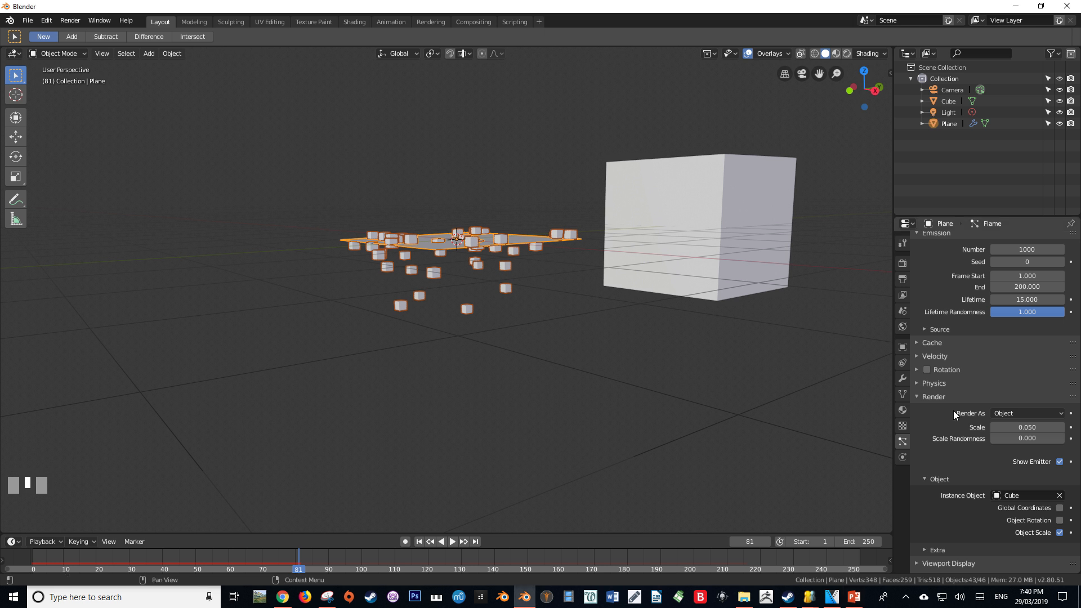
Set the particles' render scale to 0.2 and the scale randomness to 0.5
click(1031, 425)
text(0.2)
key(Return)
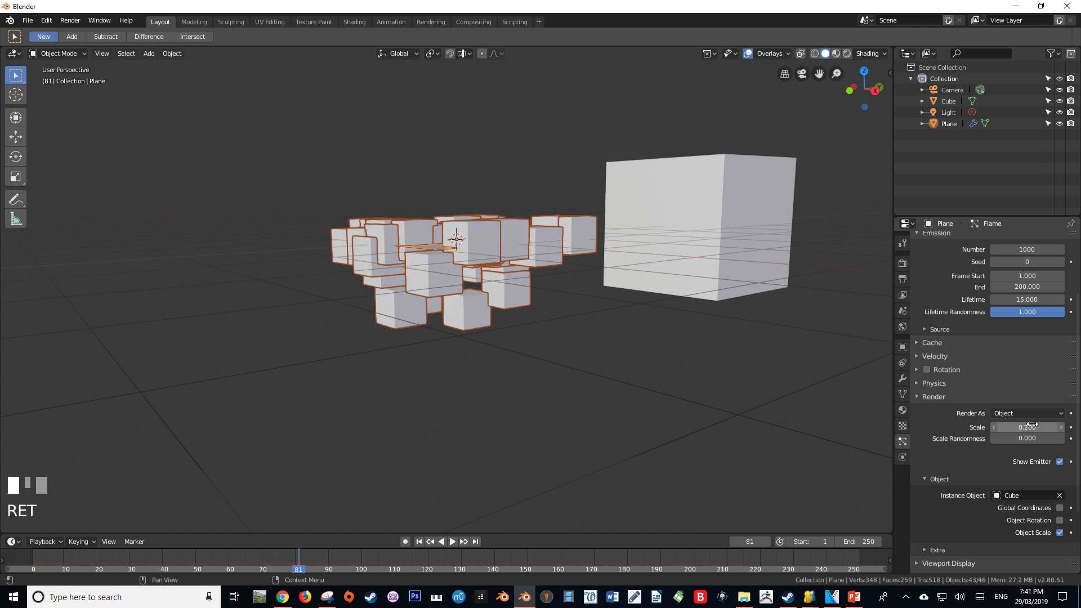
middle_drag(479, 304, 500, 321)
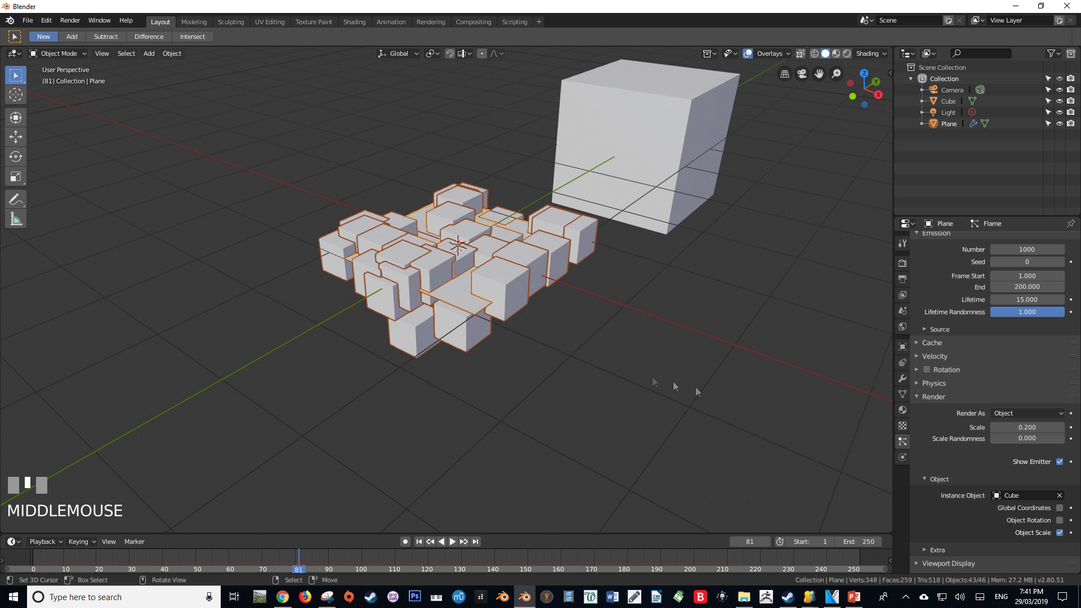
click(1021, 438)
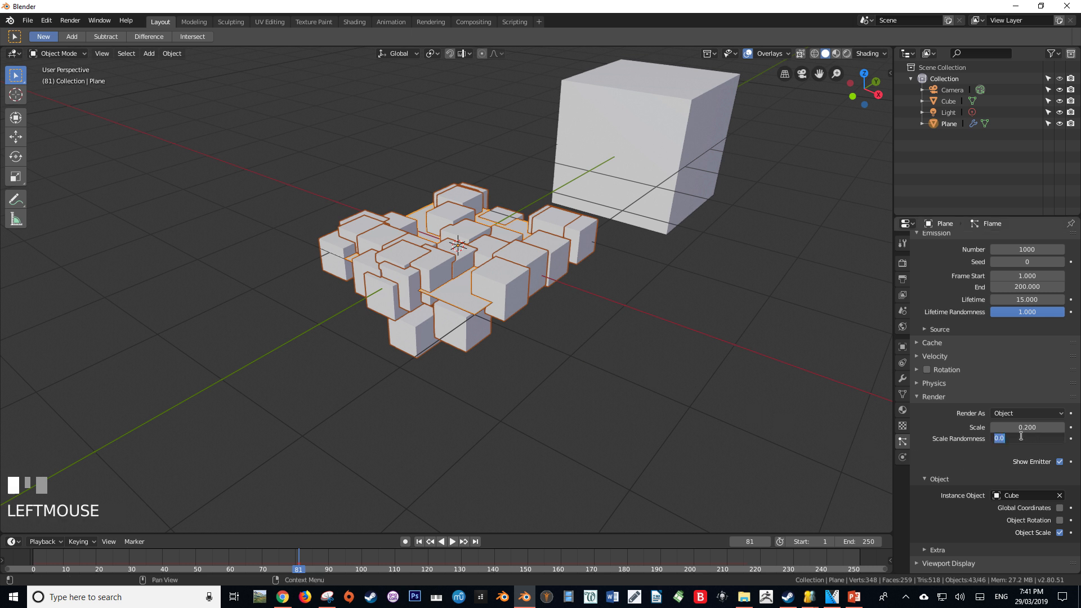
key(Return)
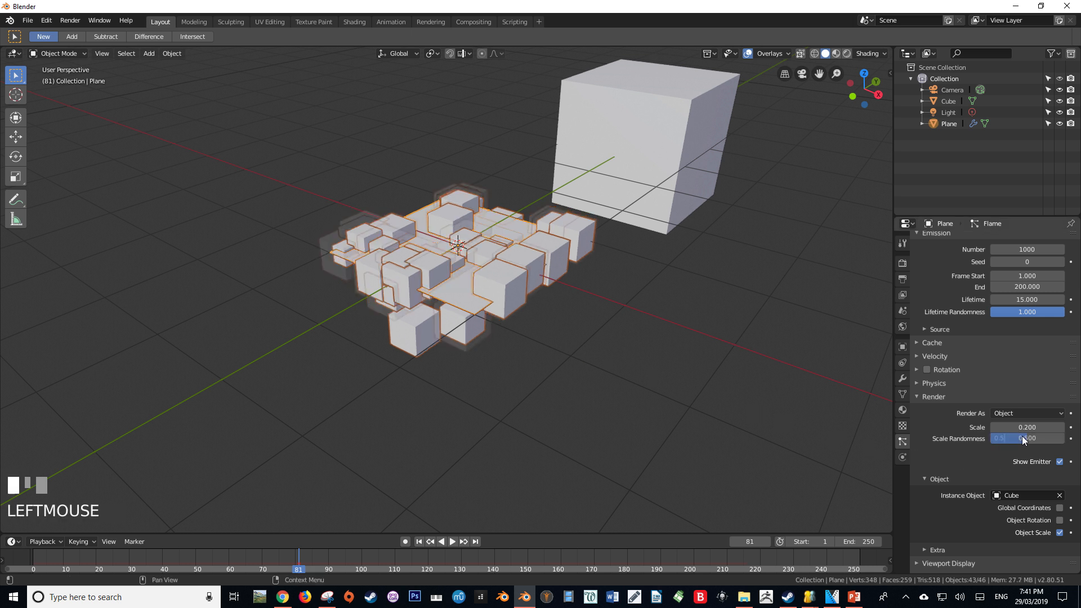
Play the animation and examine the cube particles with their randomised sizes
middle_drag(631, 326, 434, 341)
key(space)
key(alt+a)
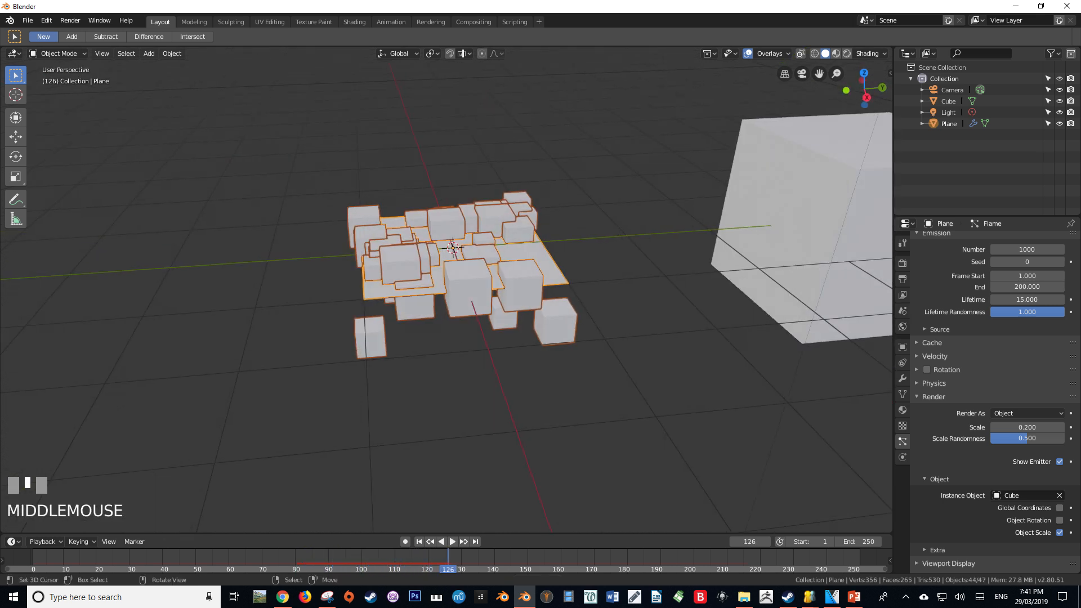
key(space)
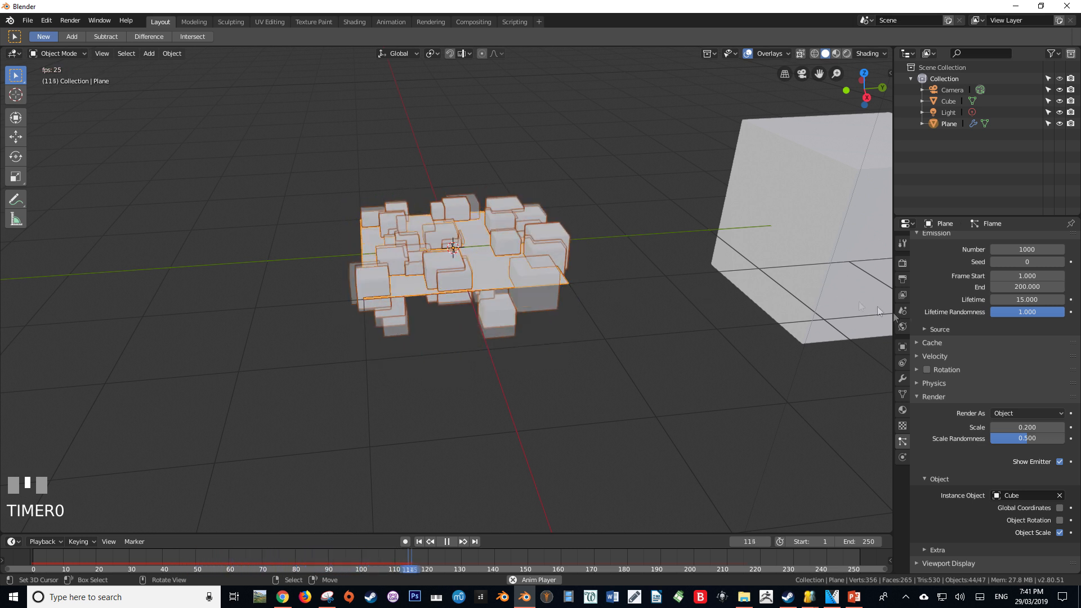
Stop the playback and set the Gravity field weight of the Flame particles to 0
scroll(980, 467, down, 4)
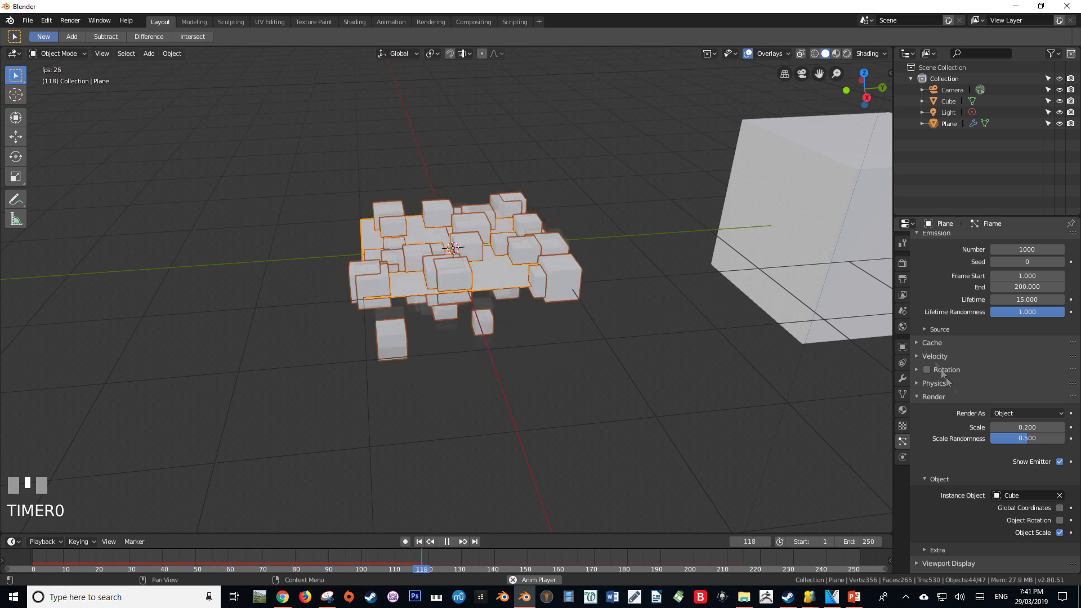
scroll(980, 467, down, 4)
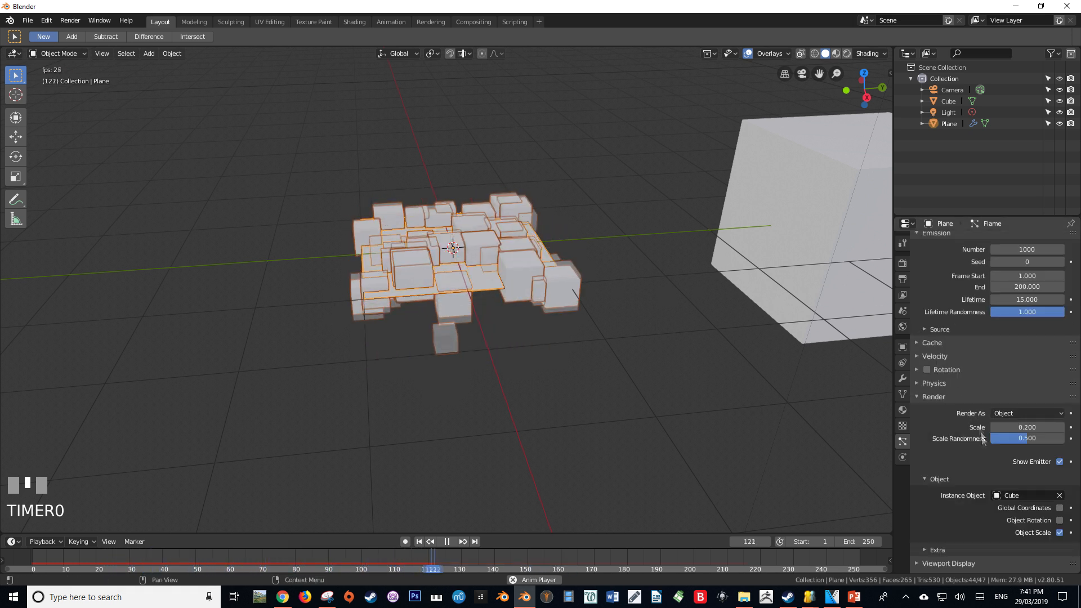
scroll(980, 467, down, 2)
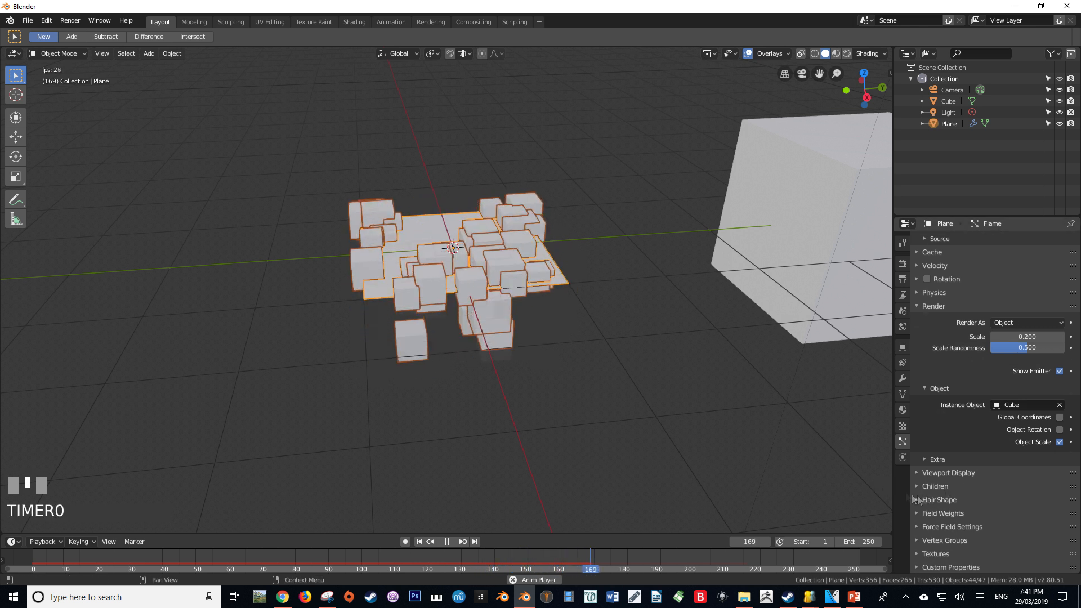
key(alt+a)
click(946, 513)
scroll(960, 517, down, 6)
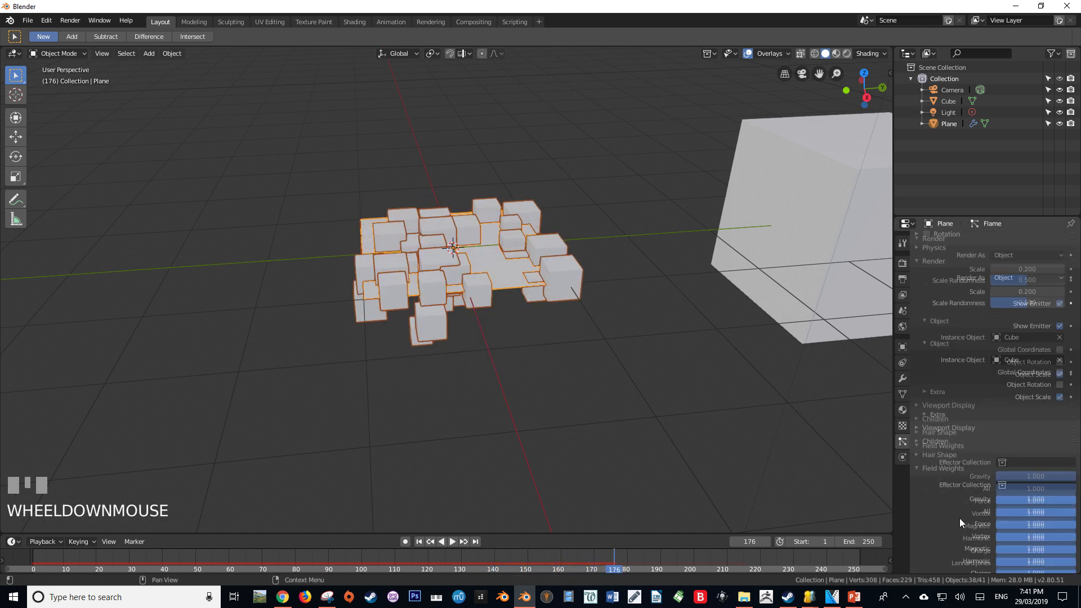
click(1048, 364)
text(0)
key(Return)
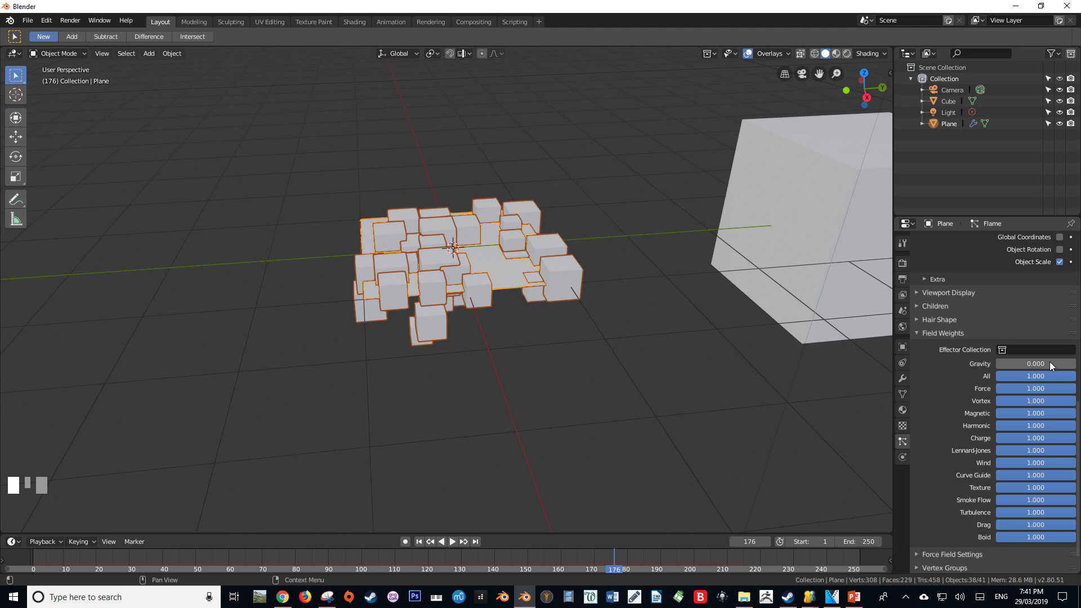
Set the particles' normal velocity to 2.2 m/s and the velocity randomness to 0.23
scroll(998, 356, up, 10)
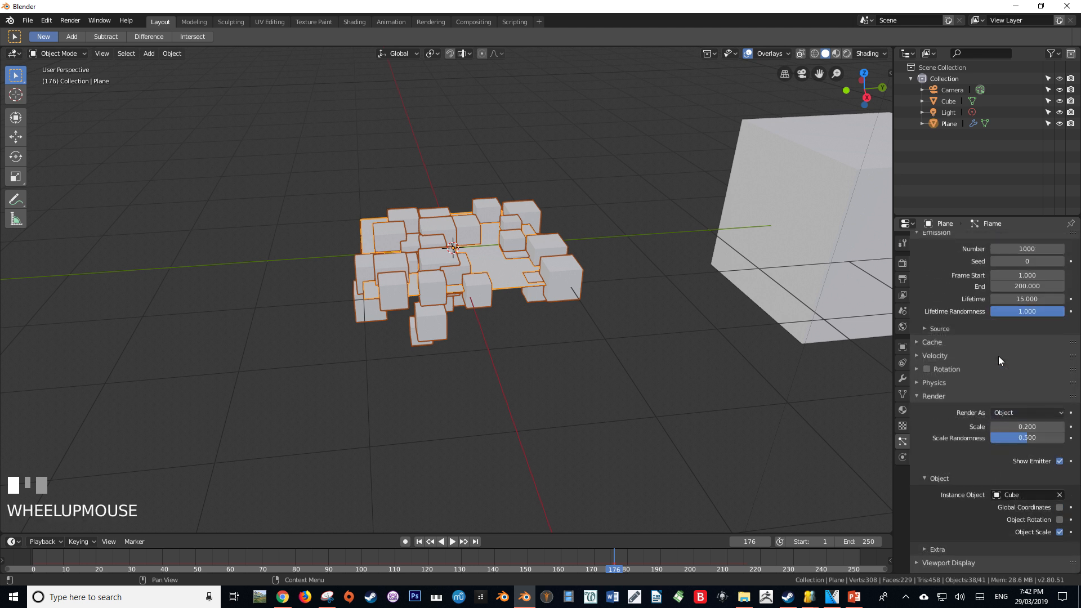
click(924, 356)
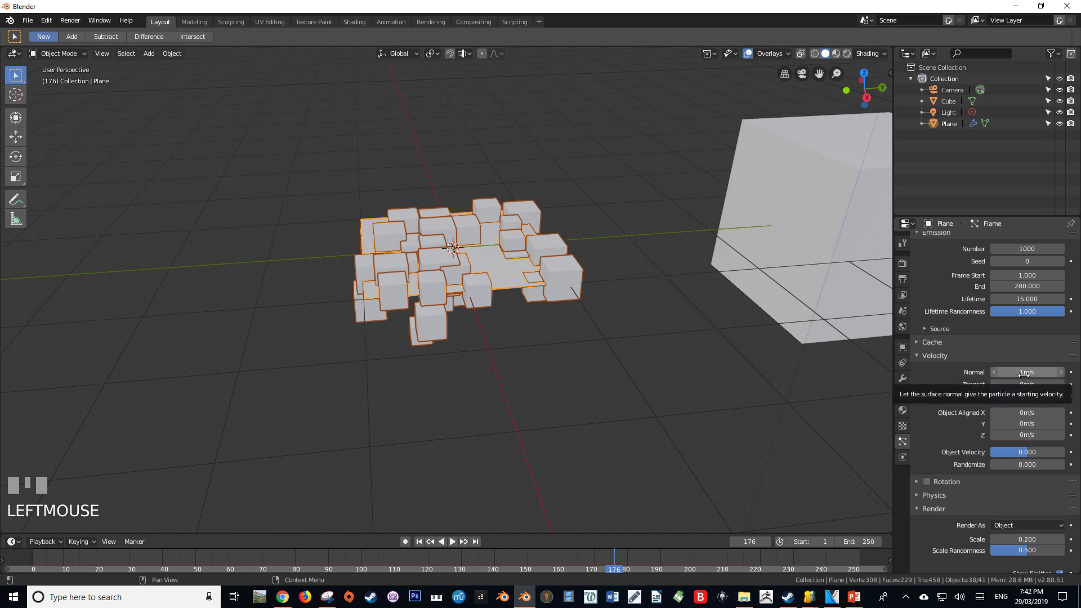
click(1025, 372)
text(2.2)
click(1027, 467)
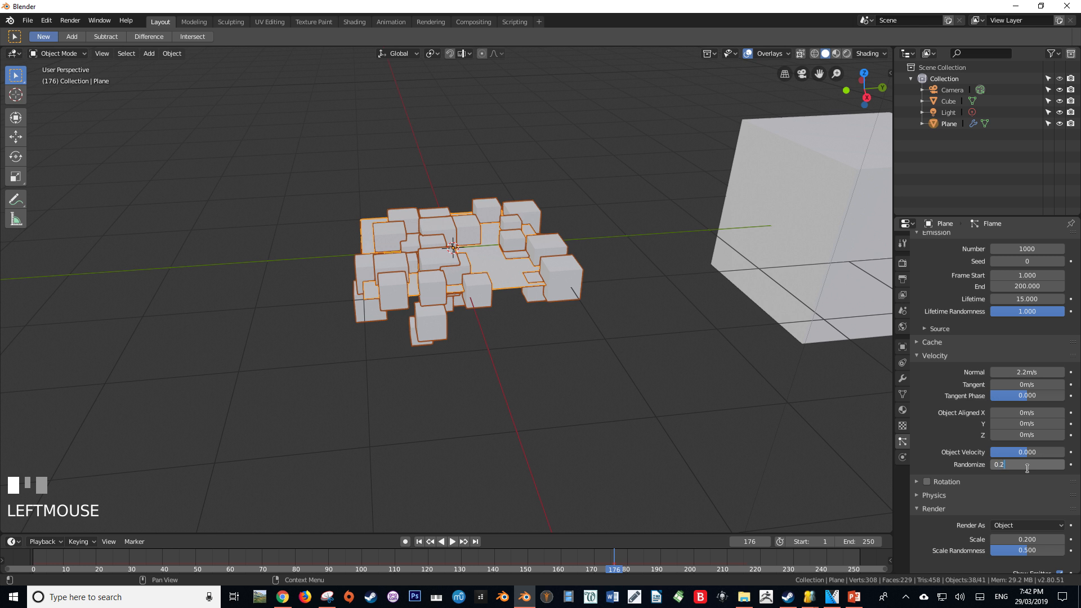
text(0.23)
key(Return)
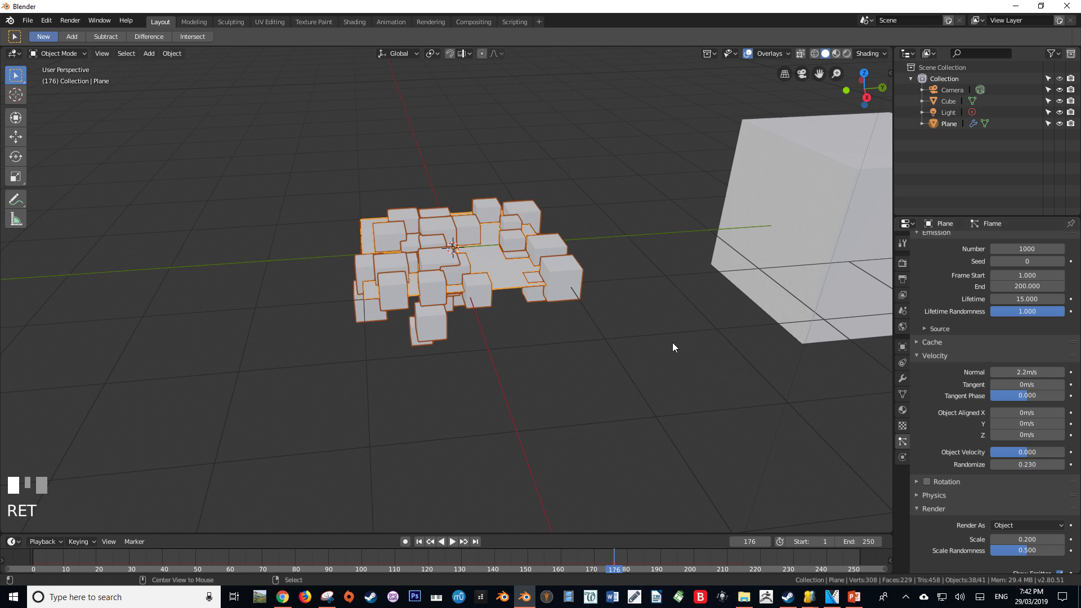
Scale the emitter plane down to narrow the flame, previewing the particle animation from several angles
middle_drag(671, 342, 594, 313)
key(s)
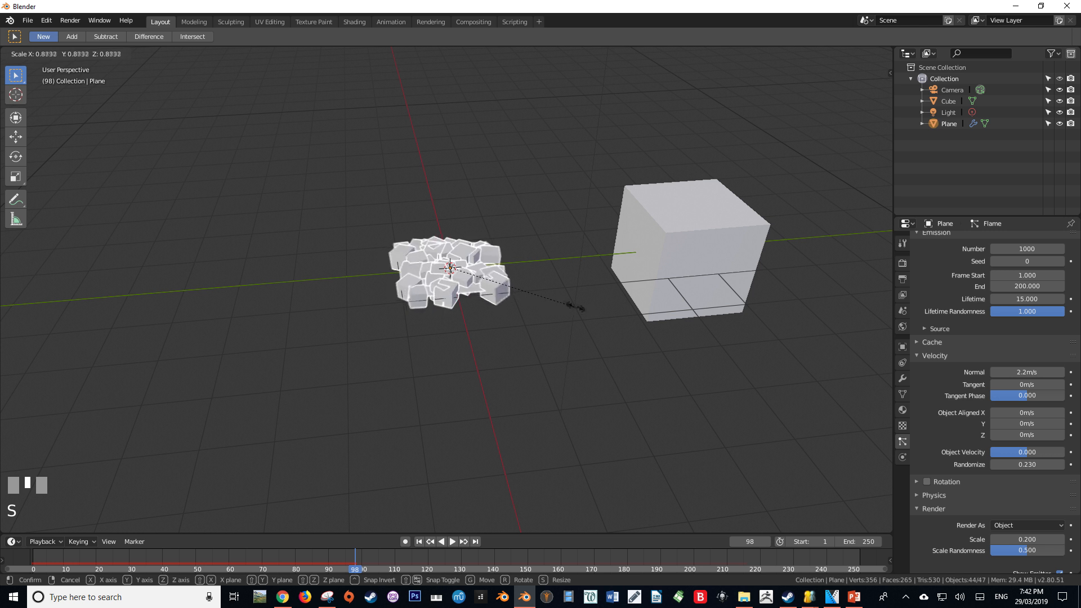
click(497, 300)
key(alt+a)
middle_drag(497, 300, 378, 341)
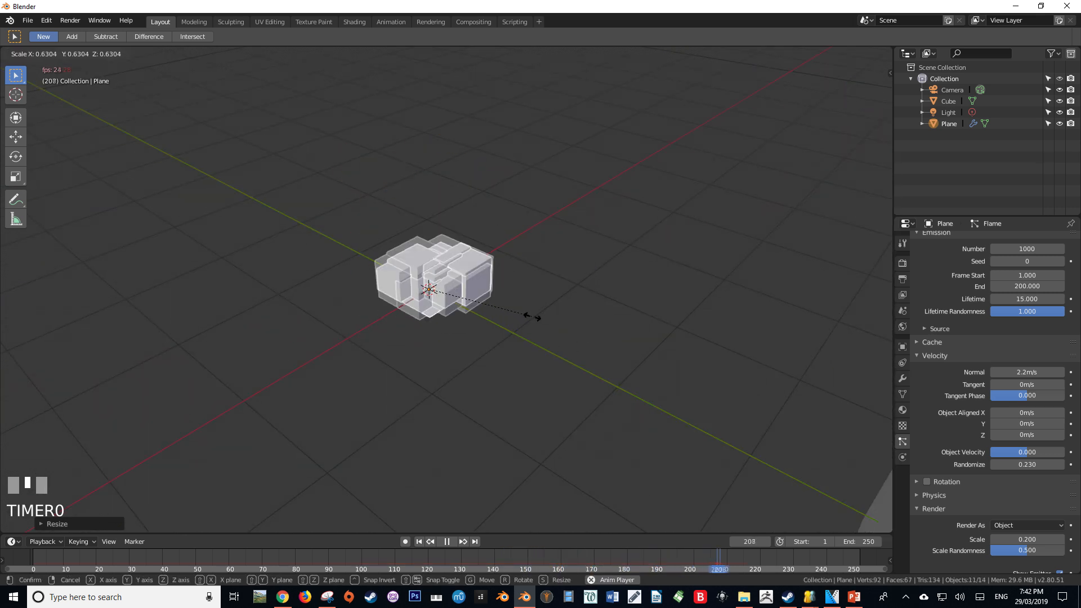
middle_drag(507, 321, 619, 284)
key(space)
Give the large cube a new material named Flame and switch to the Shading workspace
right_click(604, 251)
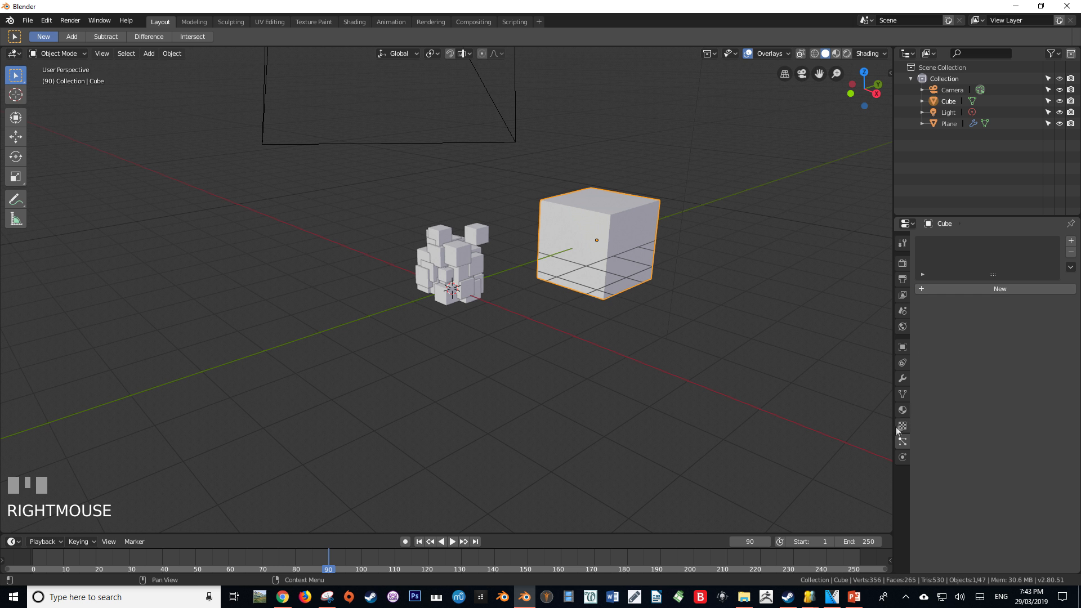
click(903, 411)
click(354, 21)
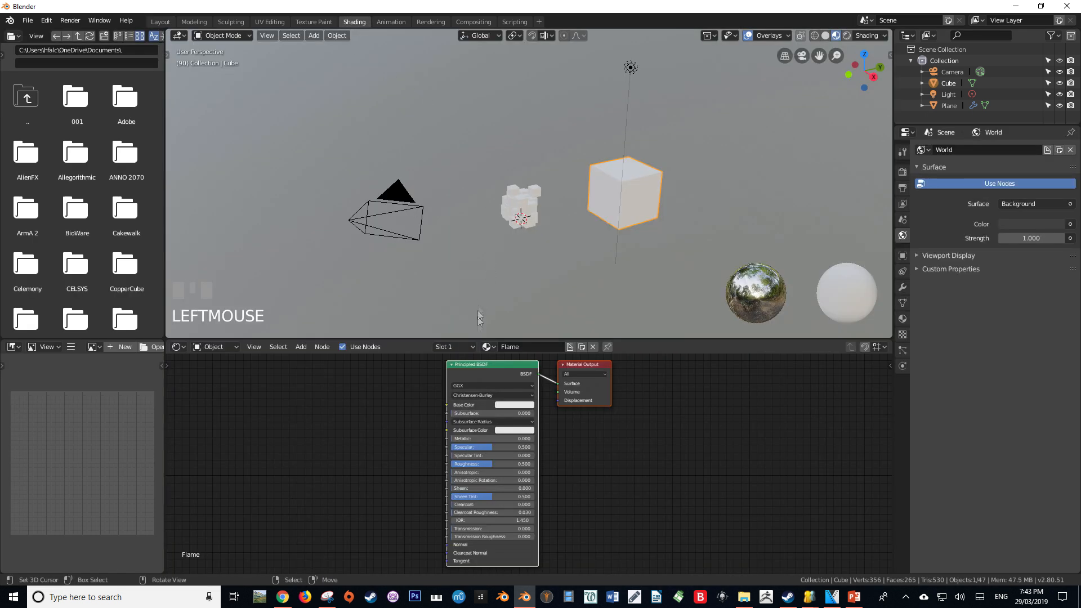
Replace the Flame material's Principled BSDF with an Emission shader connected to the Material Output's Surface
click(488, 373)
key(x)
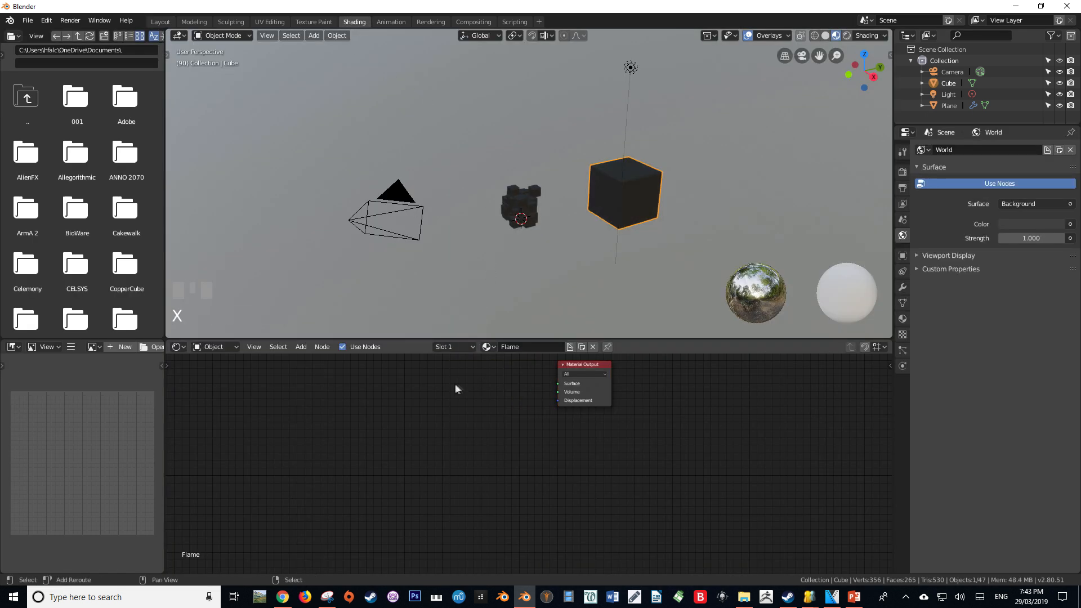
key(shift+a)
click(429, 400)
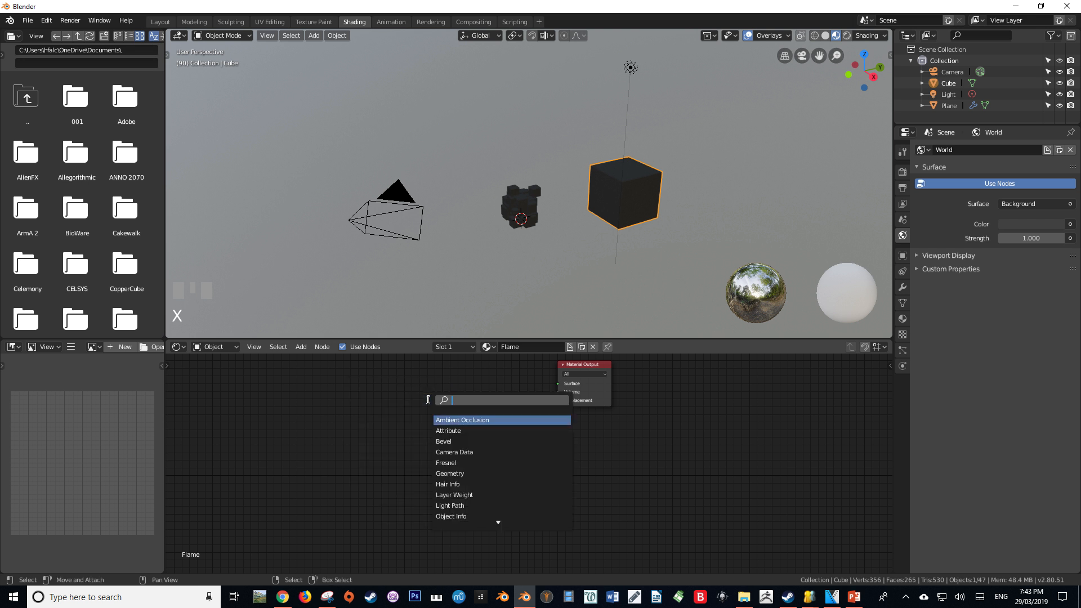
text(emi)
key(Return)
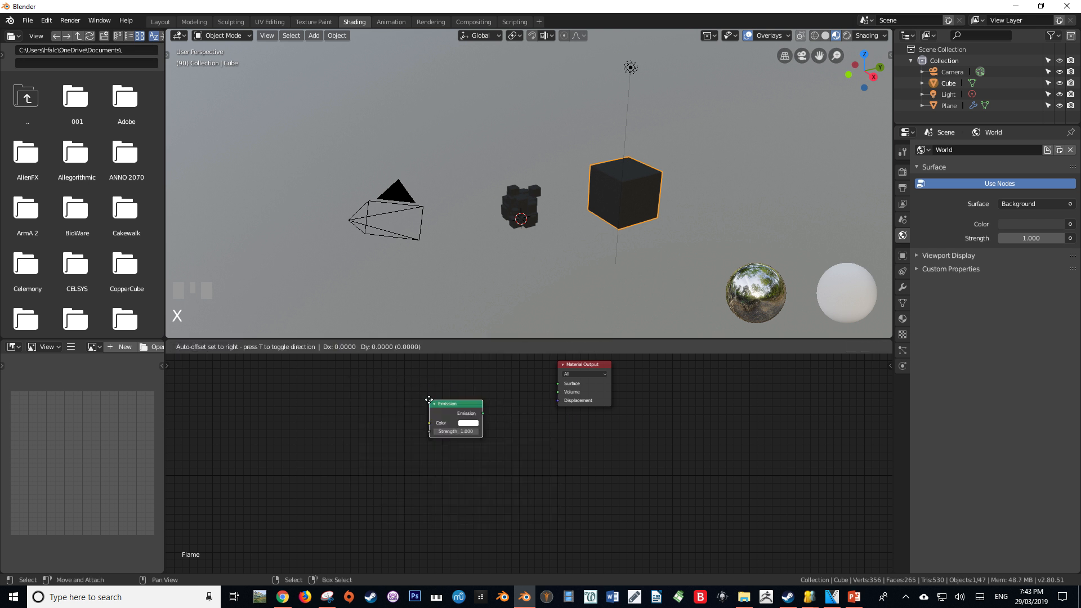
click(468, 376)
drag(521, 389, 554, 384)
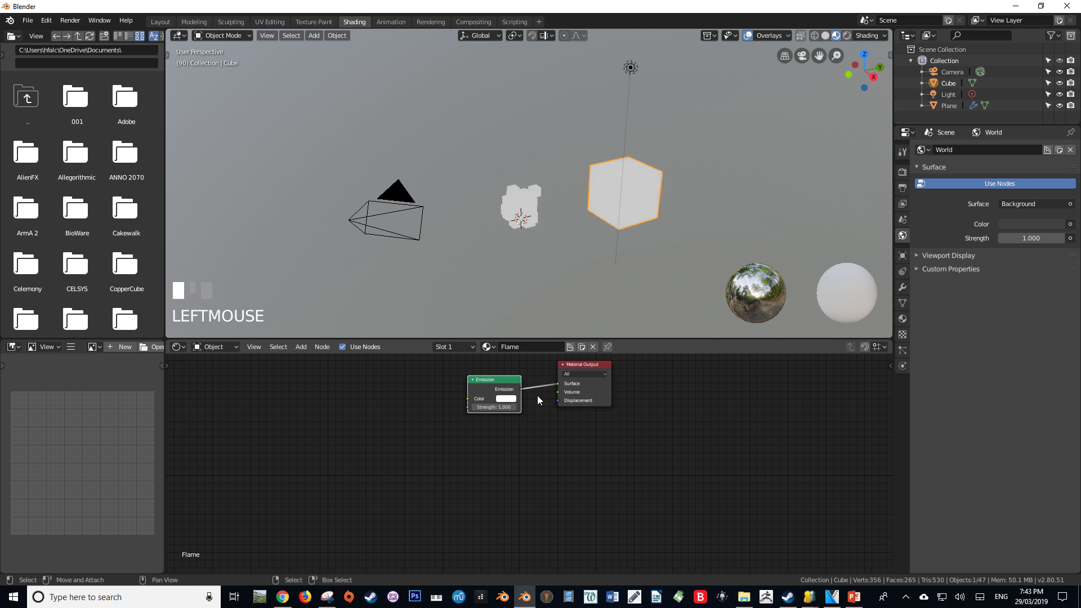
Set the Emission shader's colour to the orange hex value FF6C21
click(507, 399)
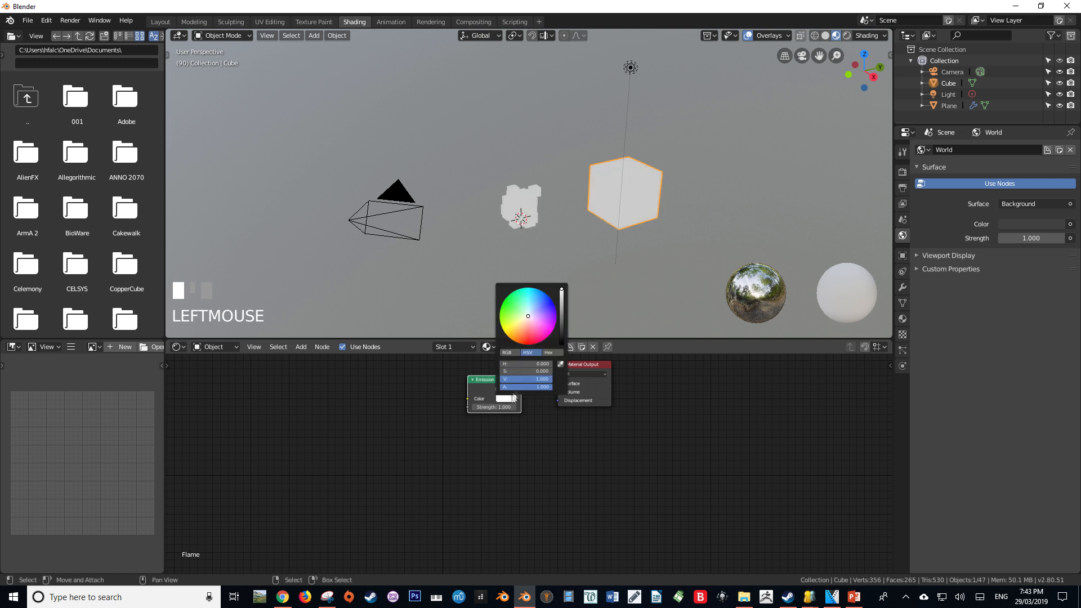
click(528, 364)
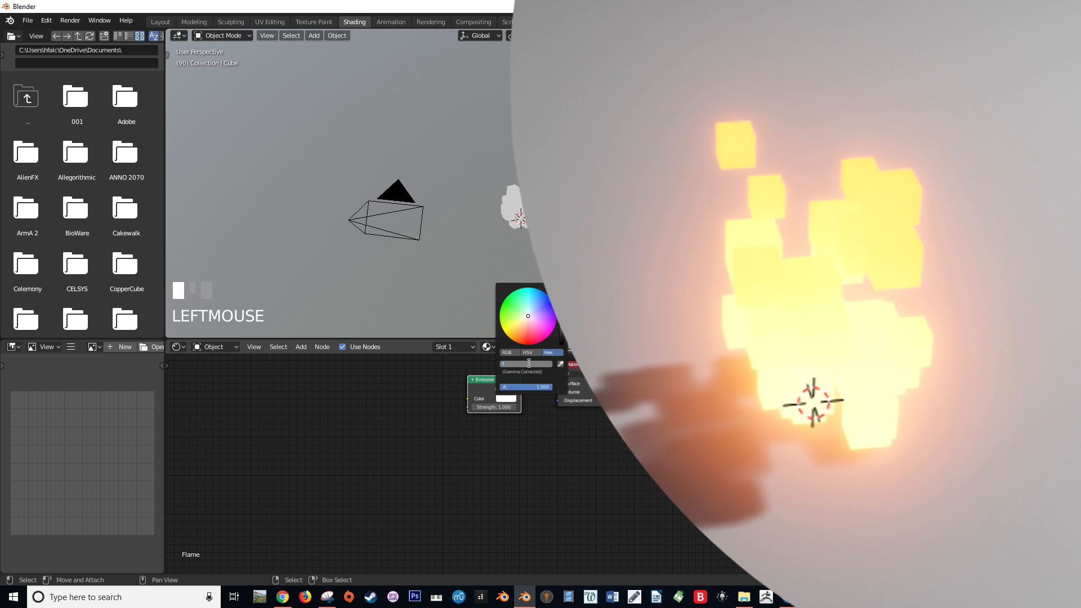
text(FF)
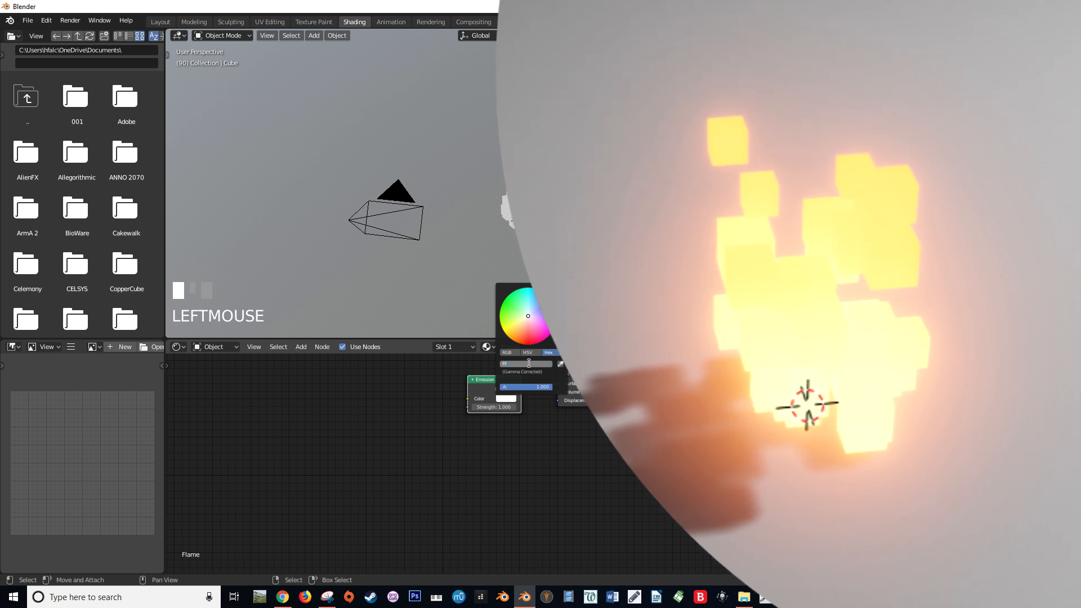
text(6C21)
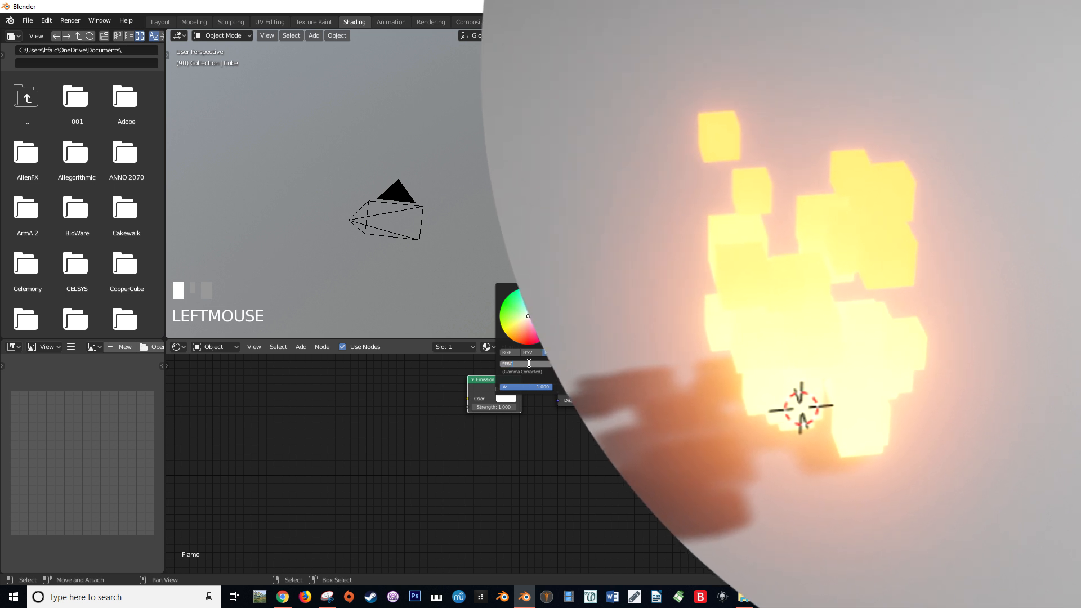
key(Return)
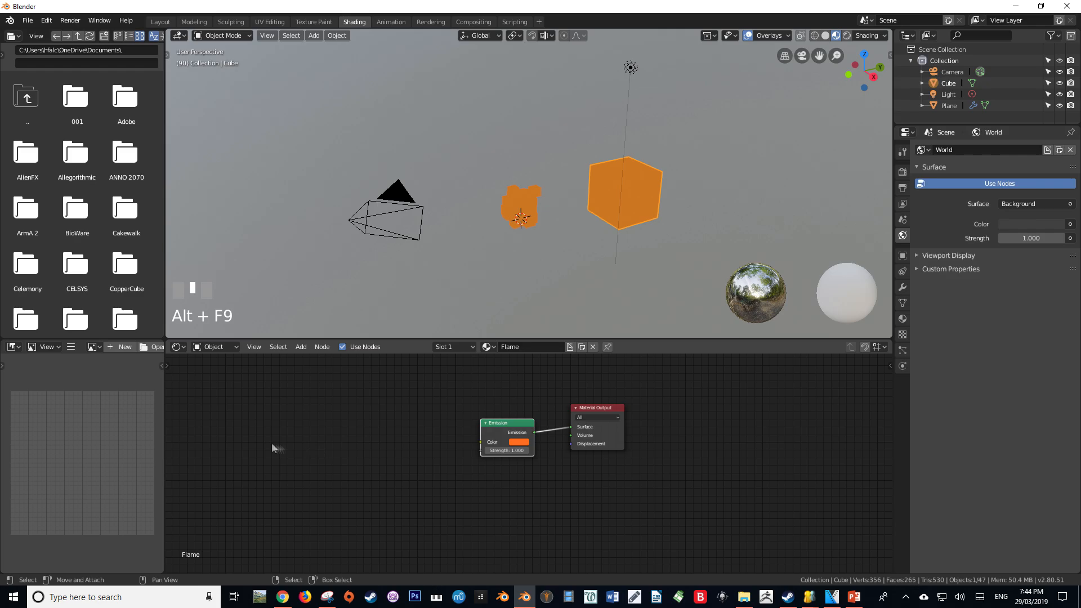
Add Geometry and Mapping nodes, and move the Emission and Material Output nodes away to make room between them
key(shift+a)
click(286, 431)
click(238, 420)
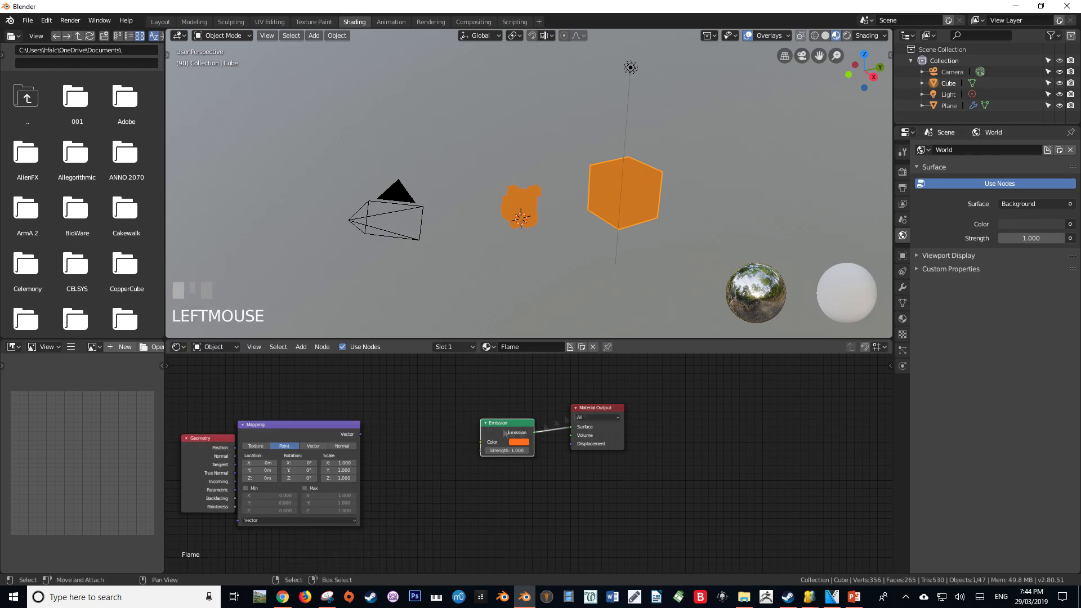
click(504, 423)
shift+click(597, 408)
drag(597, 408, 780, 405)
Add Gradient Texture and ColorRamp nodes between the Mapping and Emission nodes
key(shift+a)
key(g)
click(438, 432)
text(GRA)
key(Return)
click(392, 432)
key(shift+a)
click(521, 408)
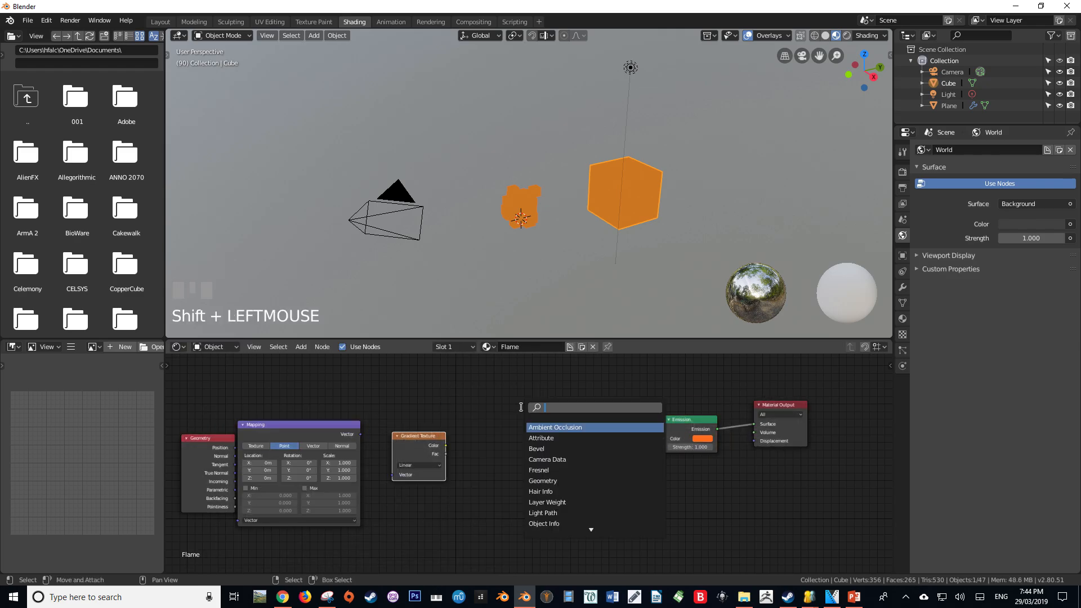
text(COL)
key(Return)
click(520, 407)
right_drag(290, 429, 303, 426)
click(534, 428)
Chain Geometry Position through Mapping, Gradient Texture and ColorRamp, and connect the ramp's Color output to the Emission Color
drag(235, 448, 230, 454)
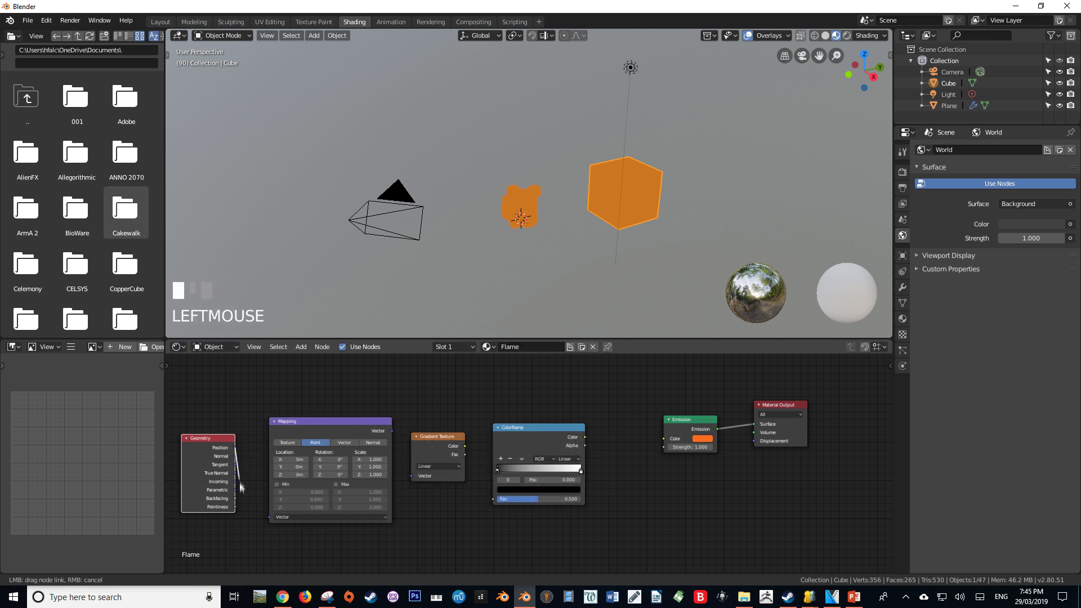
drag(257, 522, 268, 519)
drag(392, 431, 408, 477)
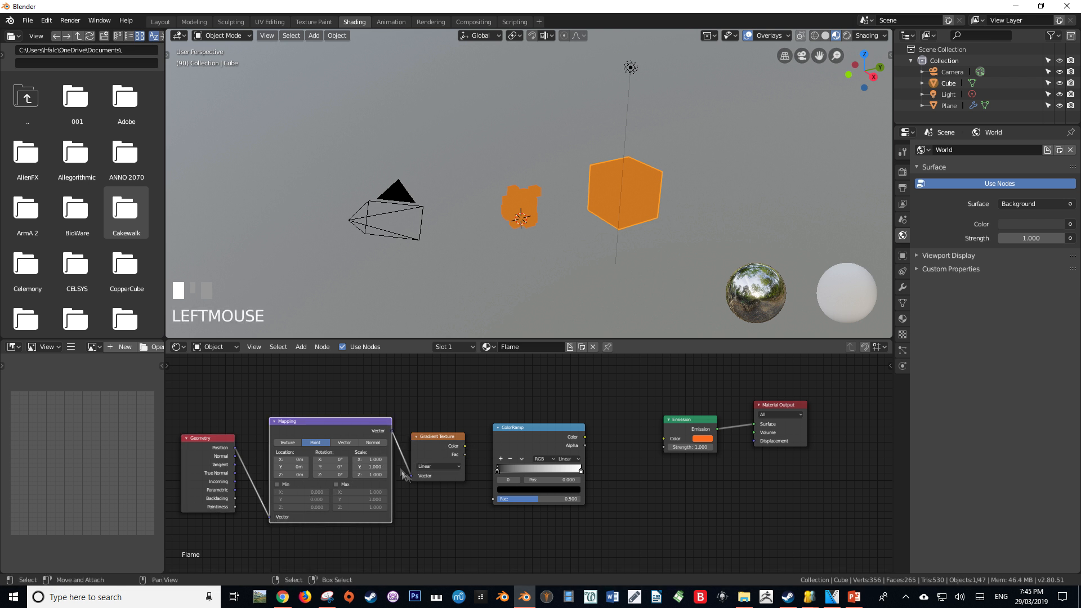
click(466, 448)
drag(465, 448, 493, 500)
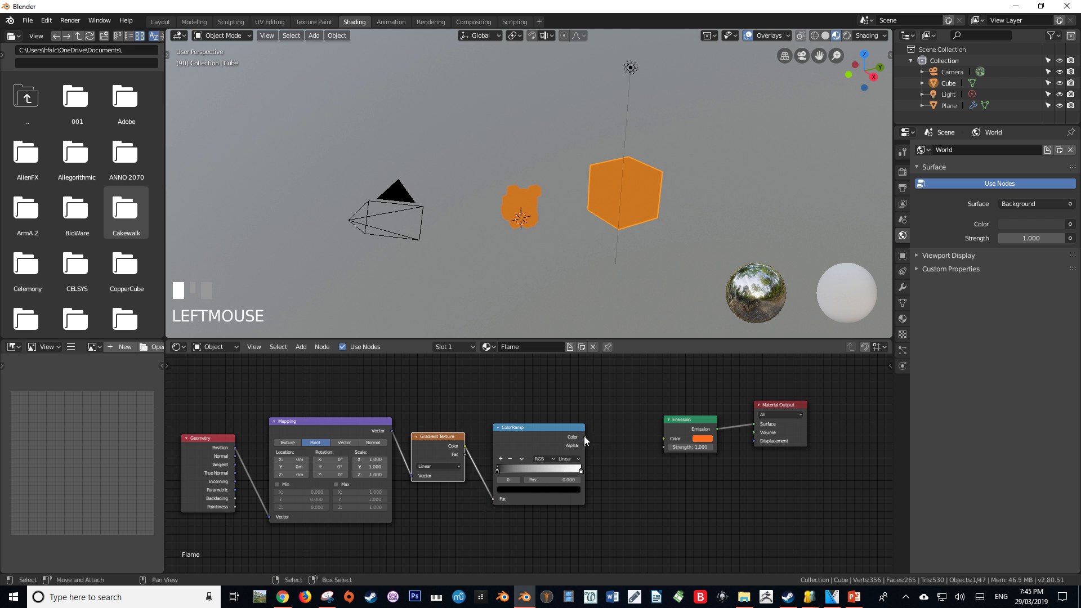
drag(584, 437, 596, 426)
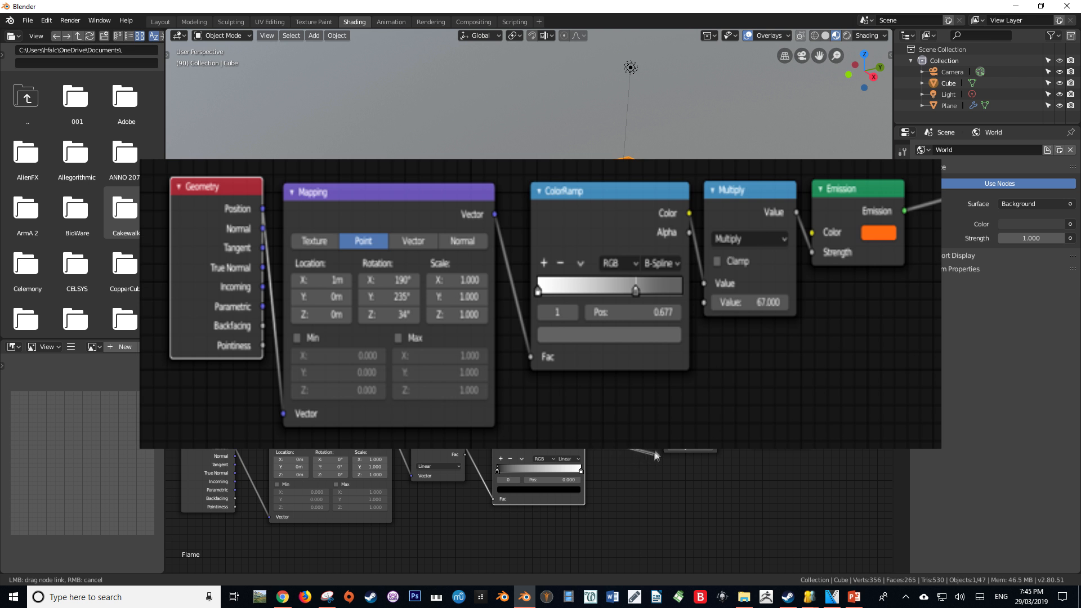
drag(596, 427, 665, 441)
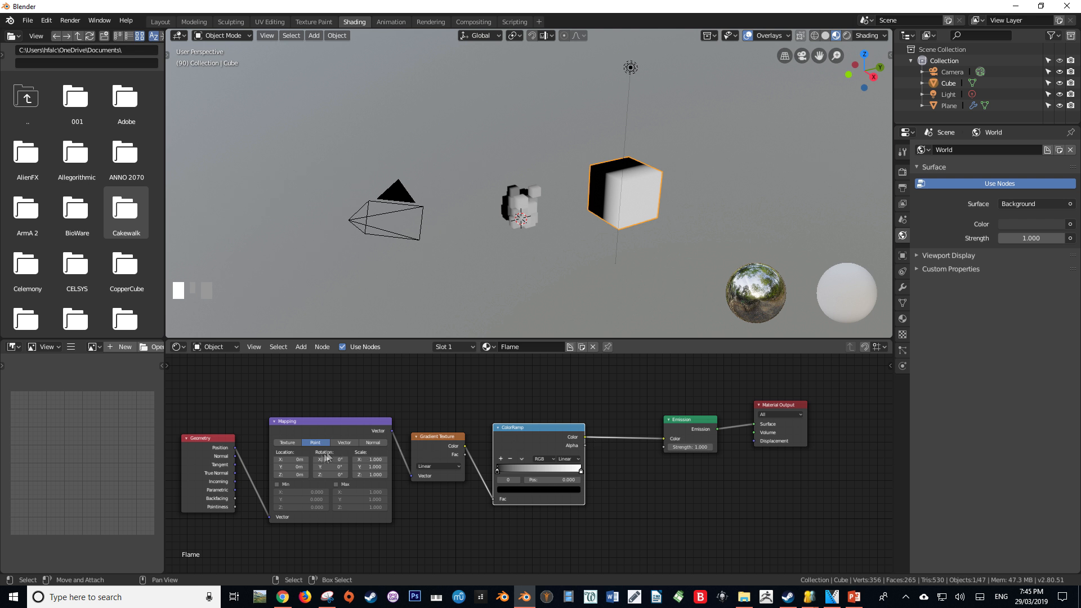
Set the Mapping node's X and Z rotation to 90° and its X location to 1 m
click(333, 458)
click(332, 474)
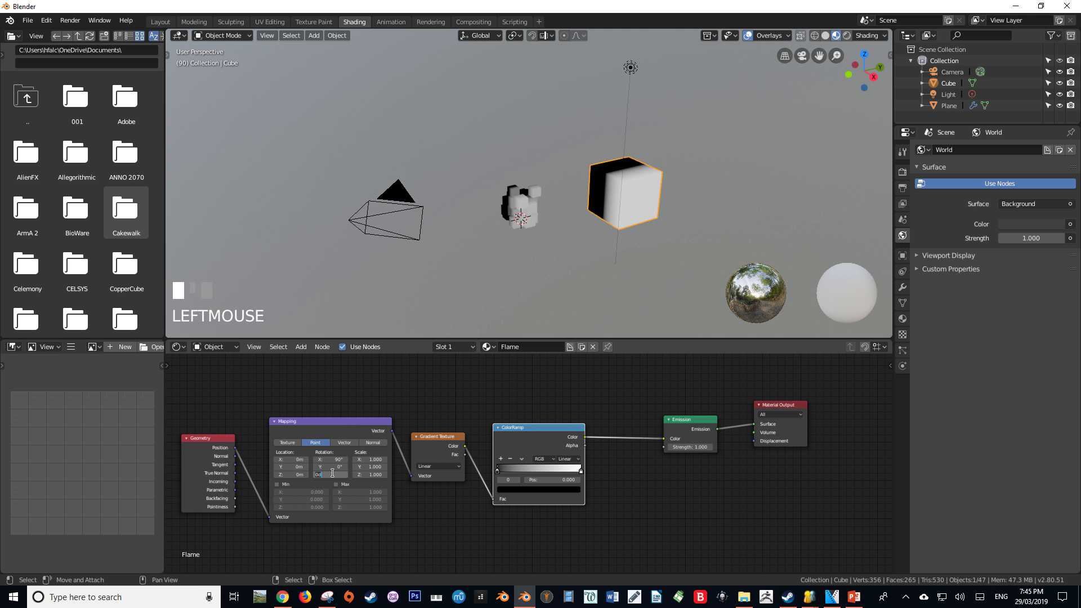
text(90)
double_click(296, 459)
text(1)
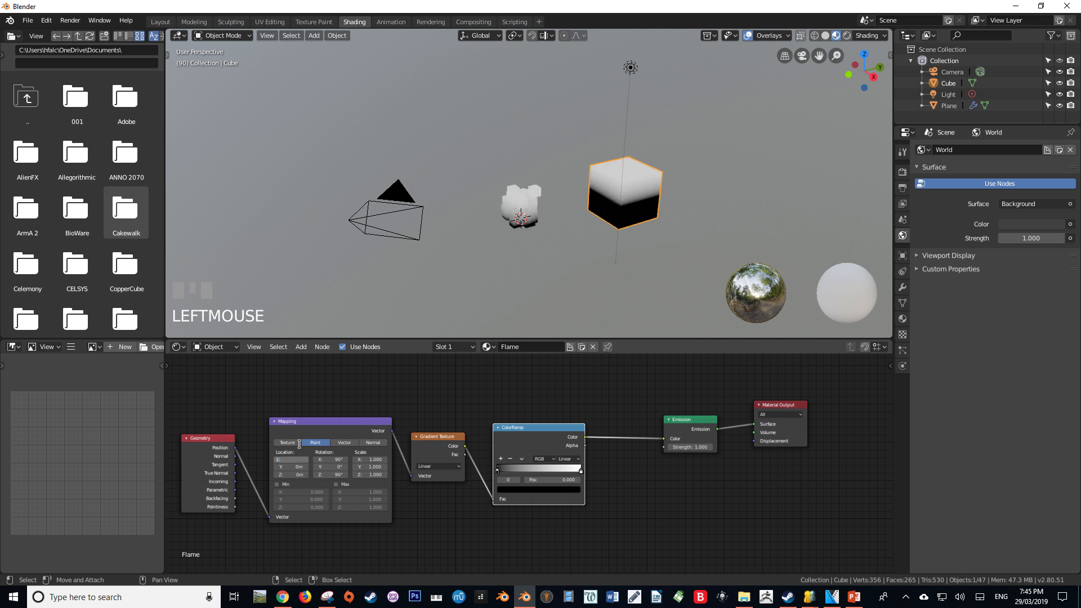
key(Return)
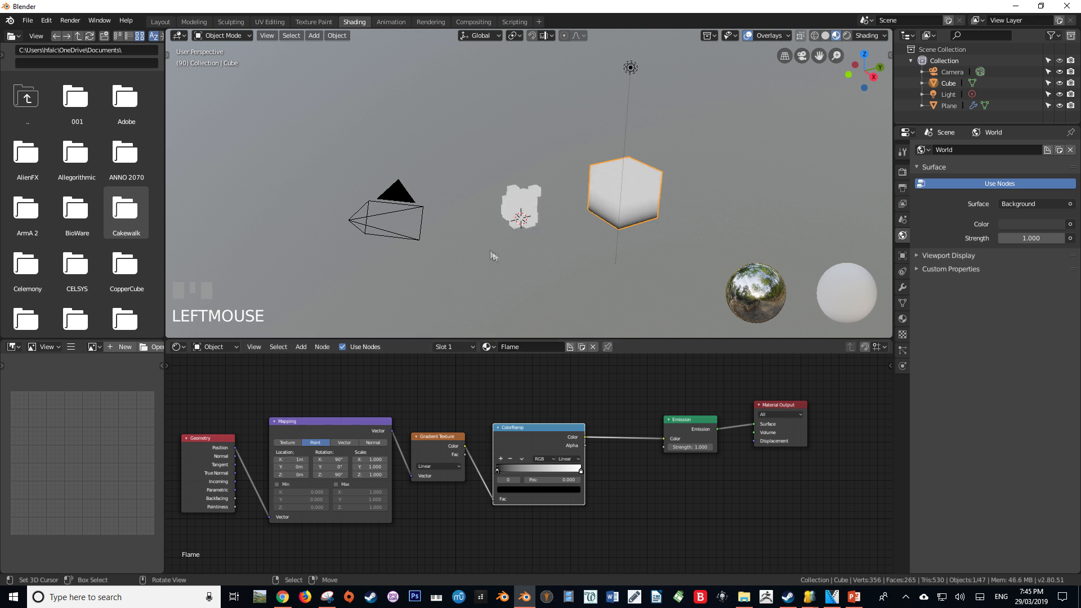
Set the ColorRamp interpolation to B-Spline and play the animation to preview the gradient on the flame cubes
scroll(549, 237, up, 3)
shift+middle_drag(549, 238, 546, 200)
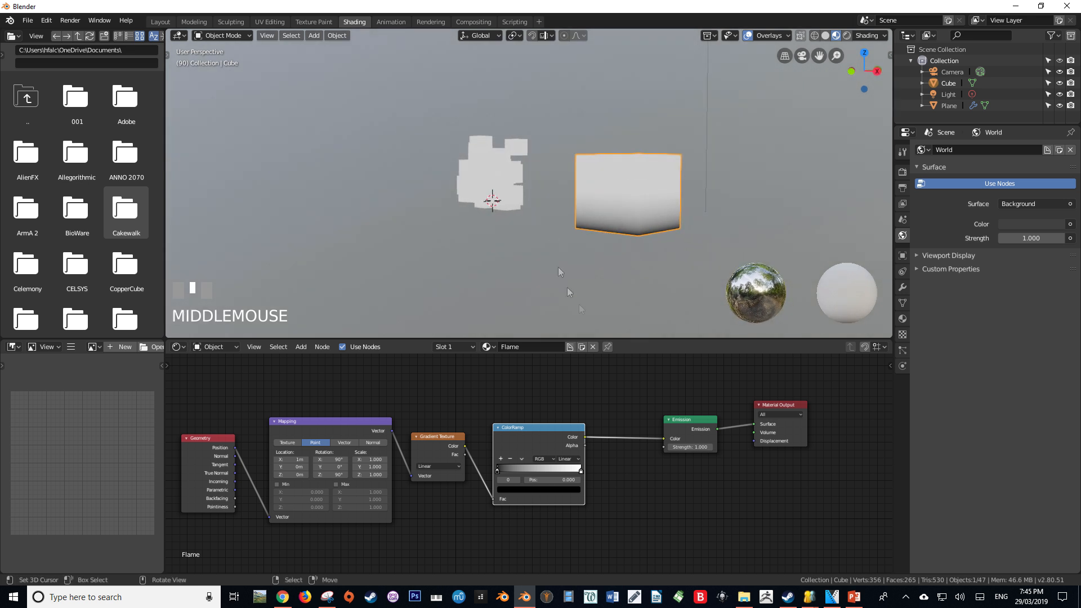
click(568, 459)
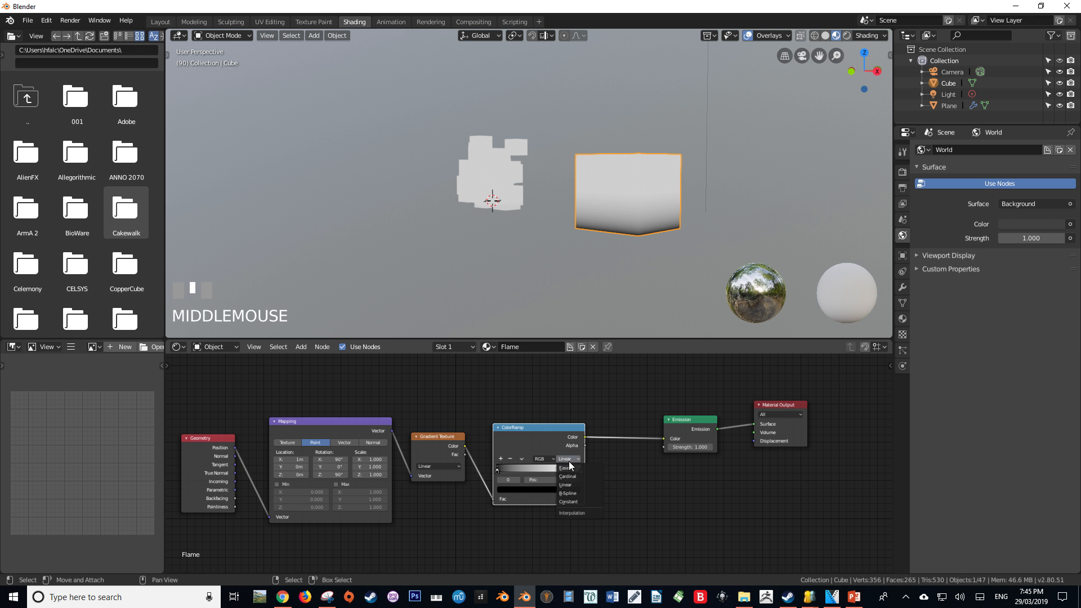
click(575, 495)
middle_drag(535, 248, 583, 230)
key(space)
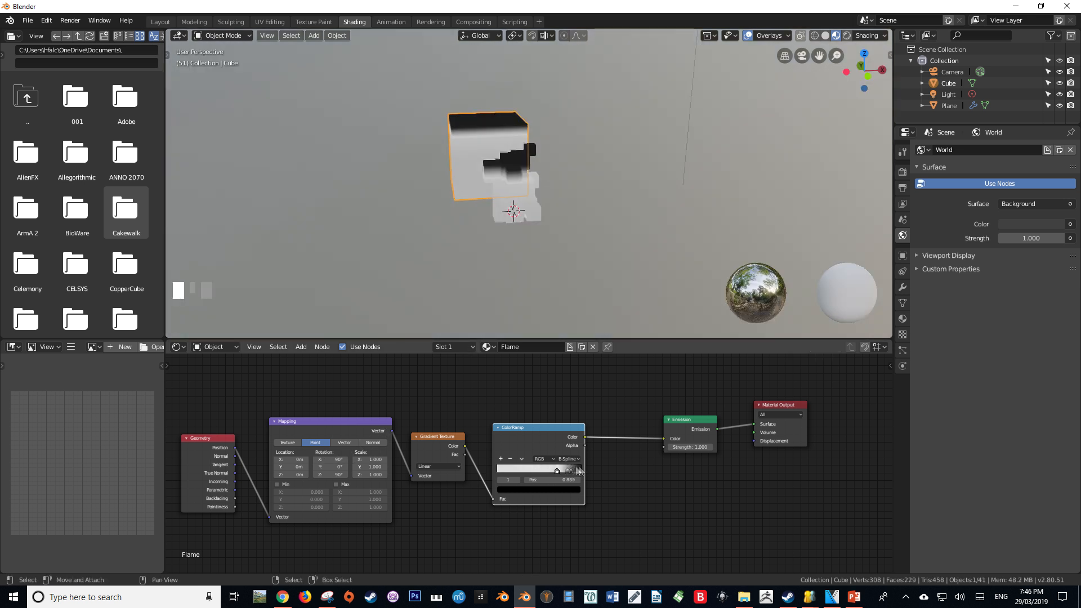
Run the ColorRamp from white to grey with the grey stop at 0.650, and set the Mapping node's X location to 0 m
mouse_move(567, 469)
mouse_down()
mouse_move(594, 468)
mouse_move(470, 473)
mouse_up()
drag(574, 475, 556, 470)
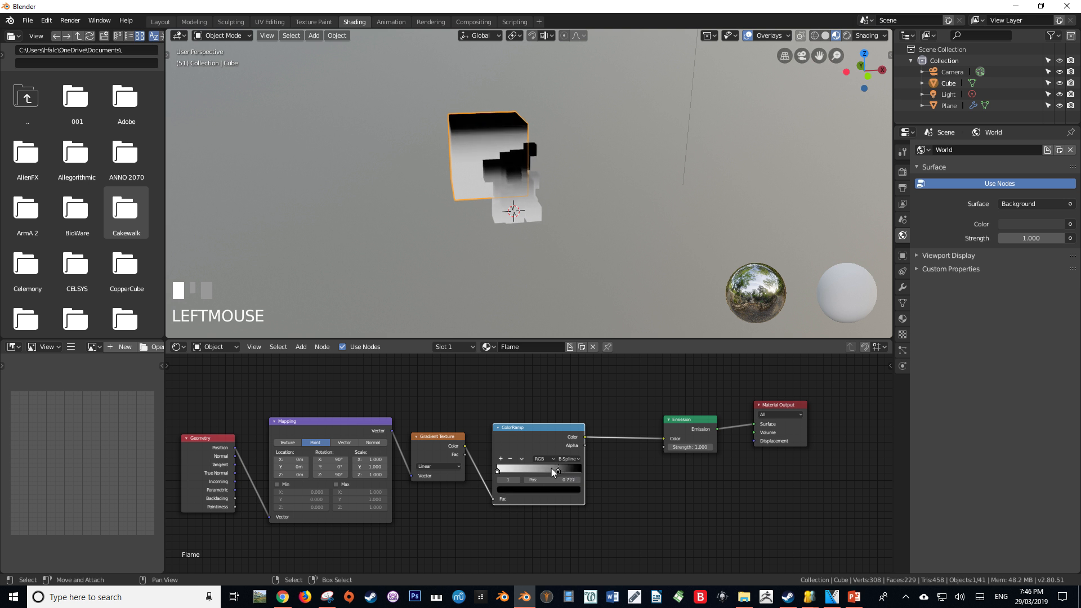
click(573, 492)
mouse_move(563, 433)
mouse_down()
mouse_move(563, 399)
mouse_move(563, 412)
mouse_up()
drag(575, 478, 568, 478)
middle_drag(586, 265, 423, 223)
key(alt+a)
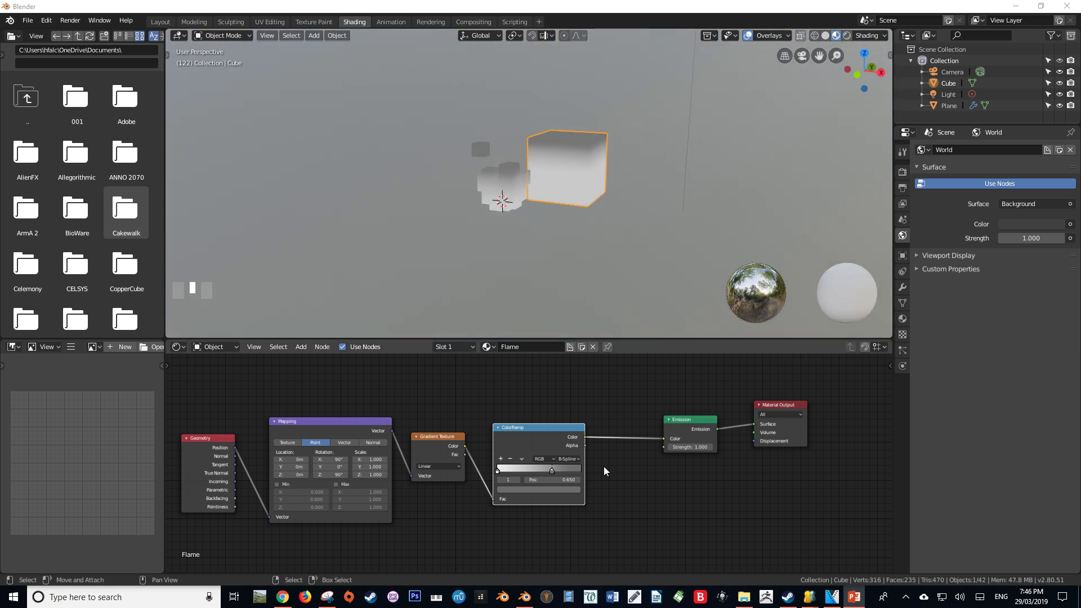
Insert a Math node set to Add into the link between the ColorRamp and Emission nodes
key(shift+a)
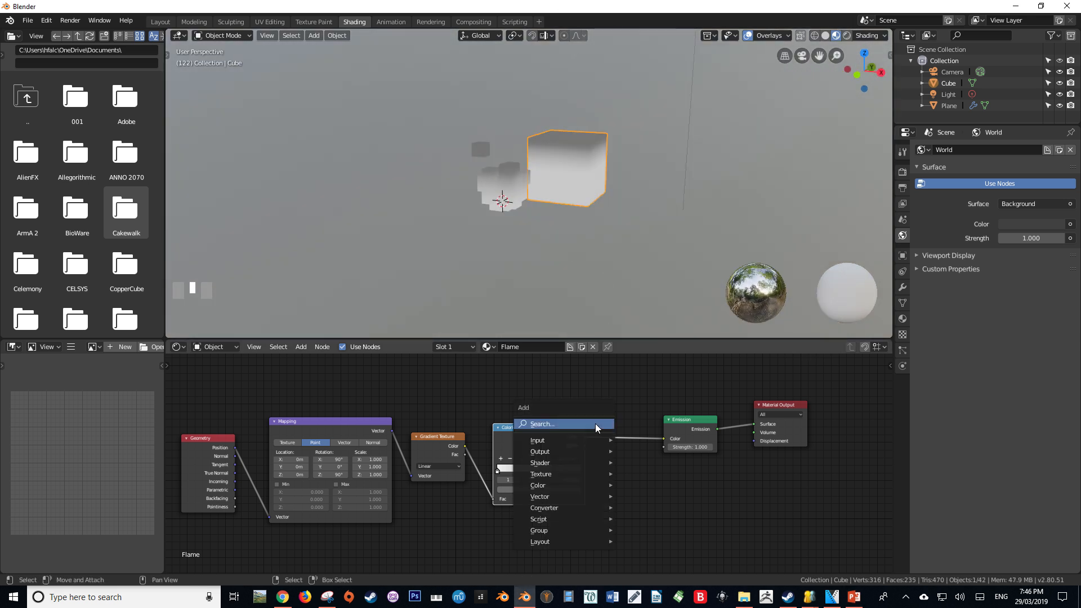
click(595, 424)
text(add)
key(Return)
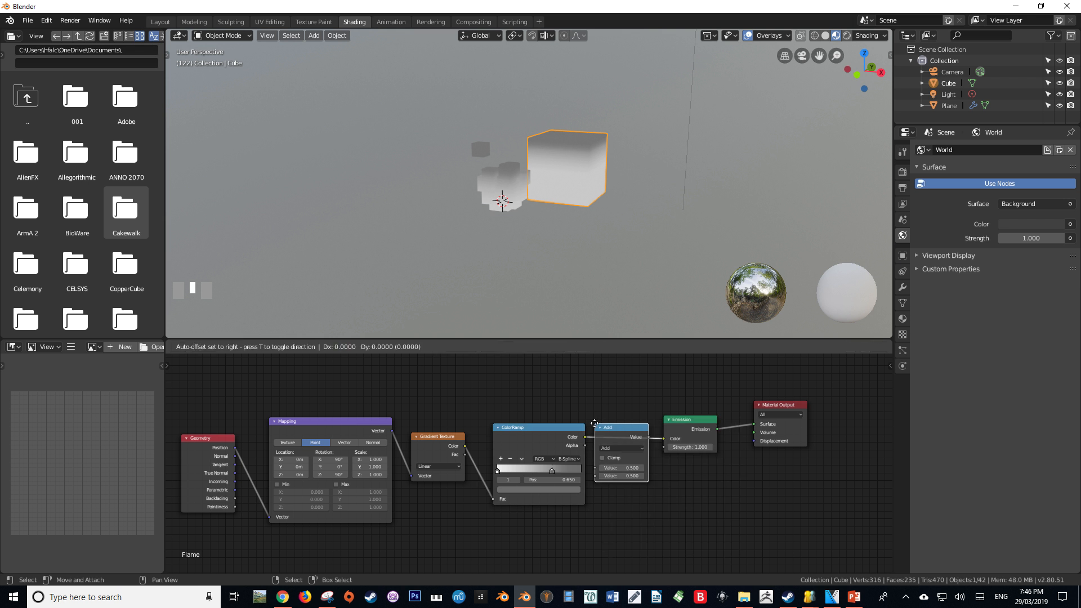
click(616, 424)
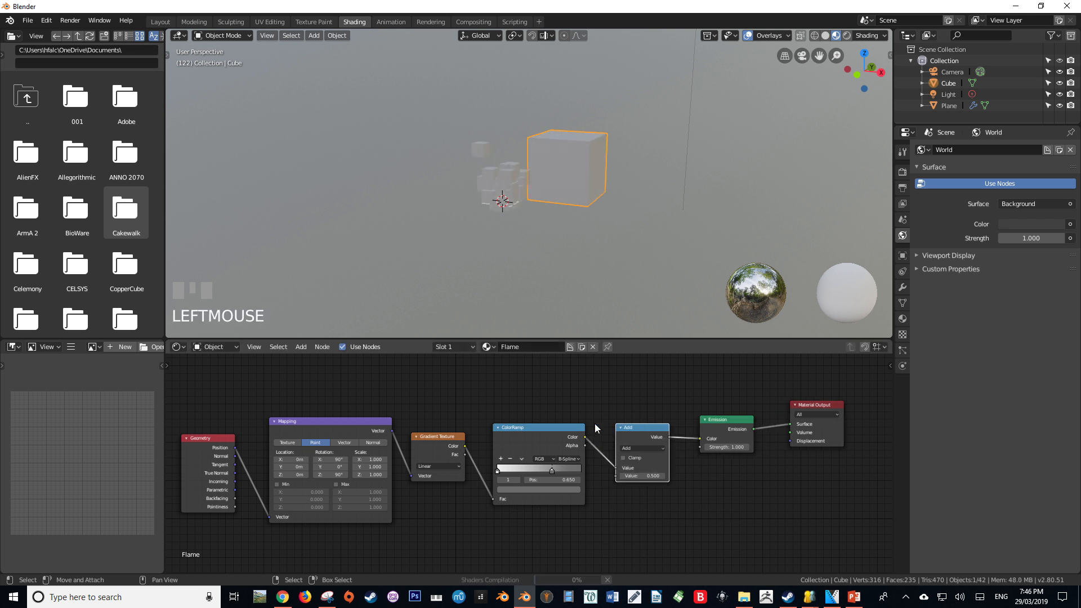
Switch the Math node to Multiply with a value of 67 and connect its output to the Emission Strength instead of Color
click(634, 447)
click(637, 474)
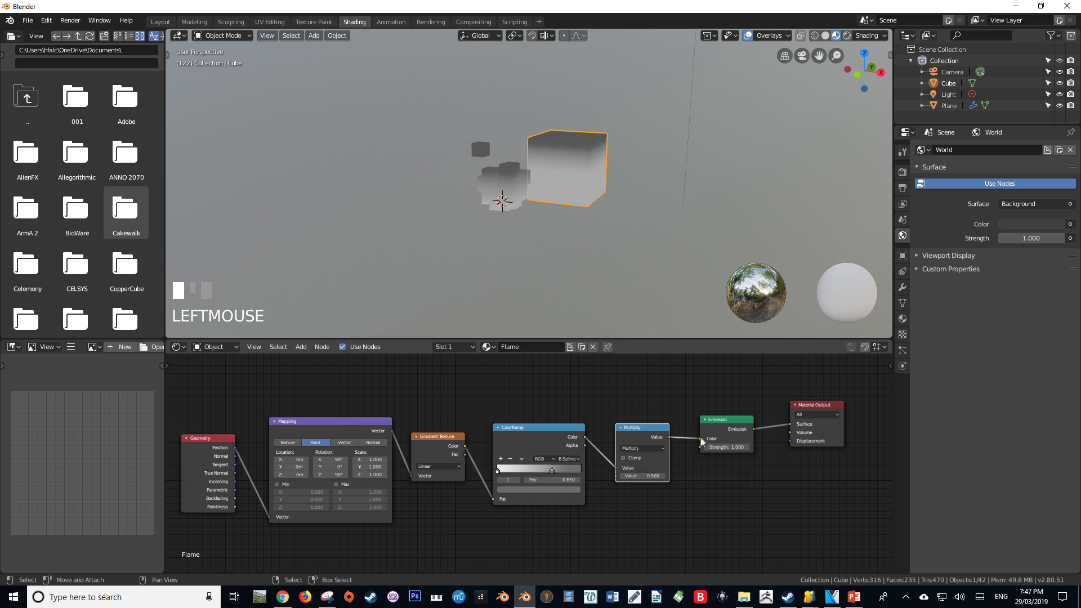
click(645, 477)
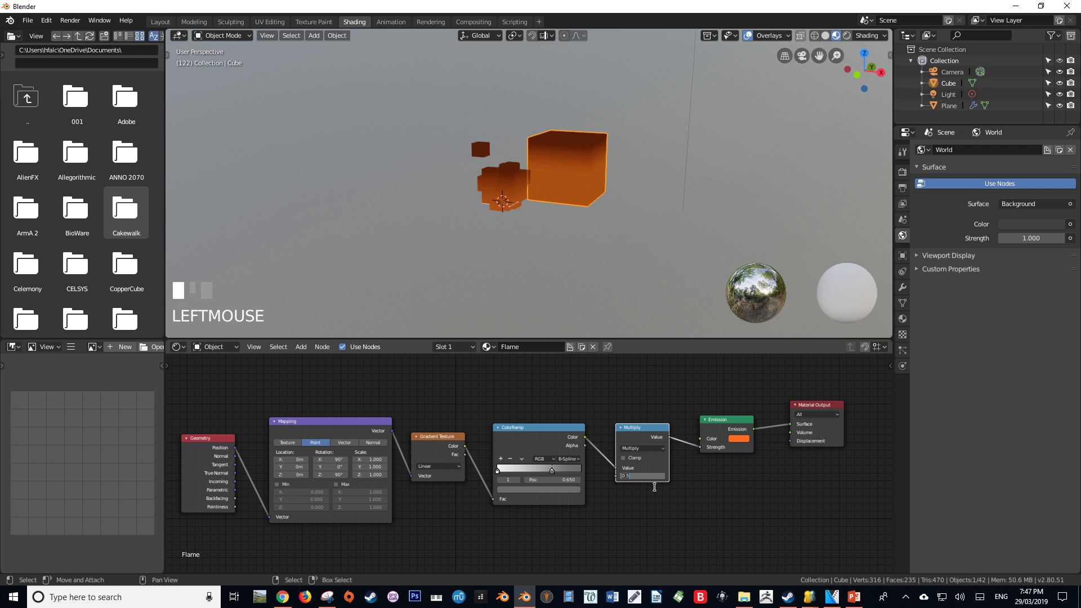
text(67)
key(Return)
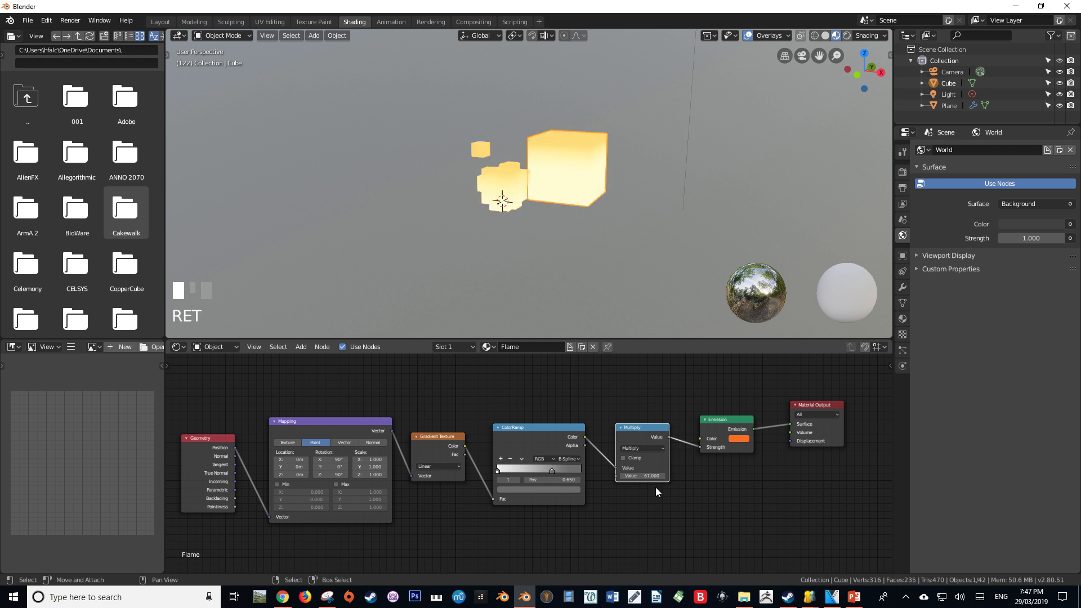
mouse_move(699, 447)
mouse_down()
mouse_move(690, 448)
mouse_move(702, 437)
mouse_up()
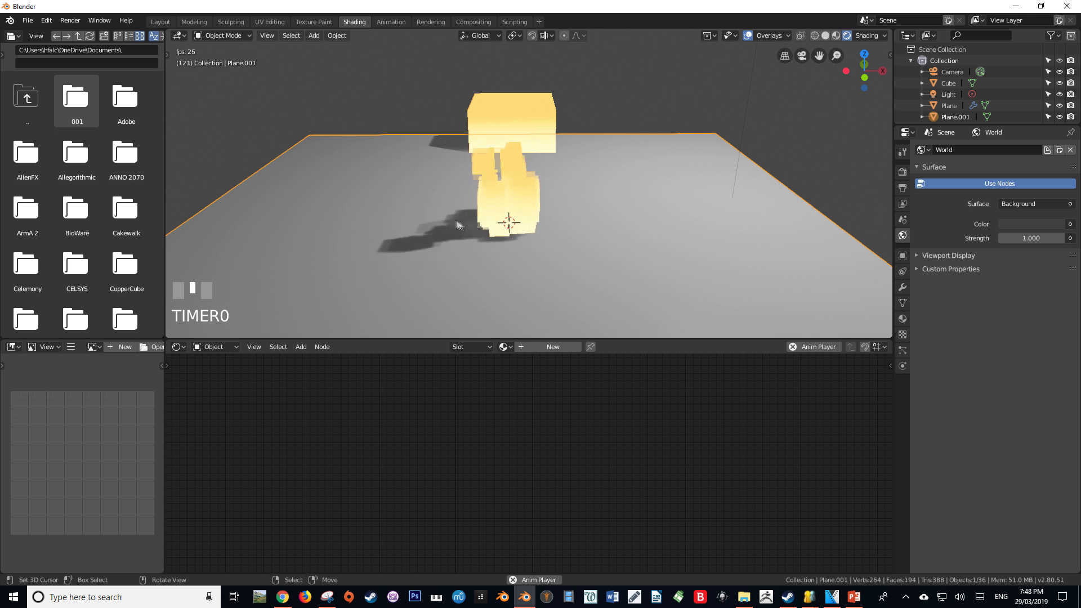
Set the cube's Flame material to Alpha Clip blend mode with Transparent Shadow None, and preview the animation
key(space)
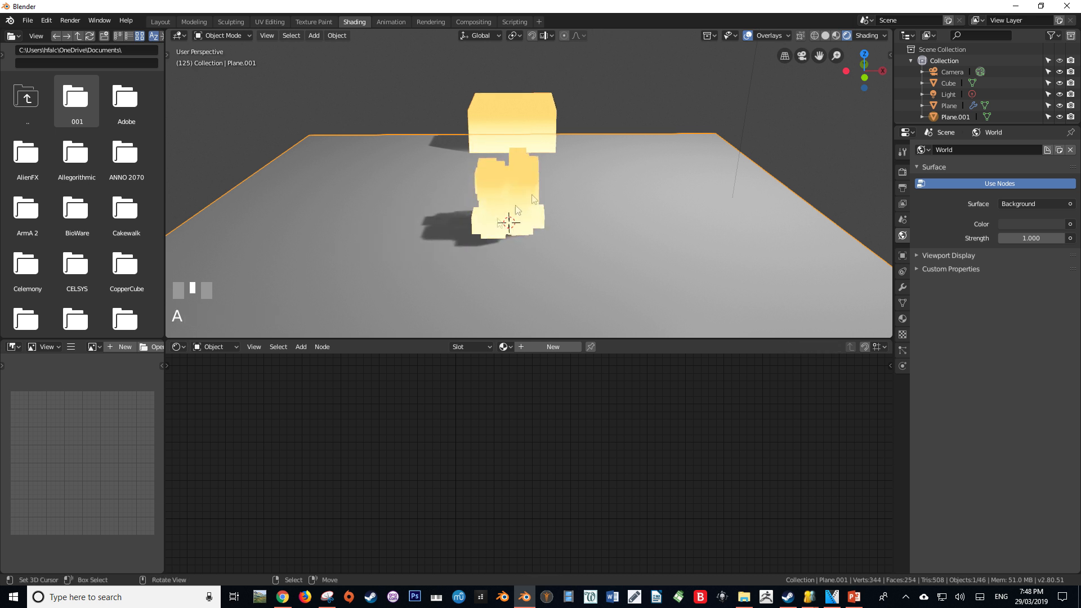
right_click(524, 109)
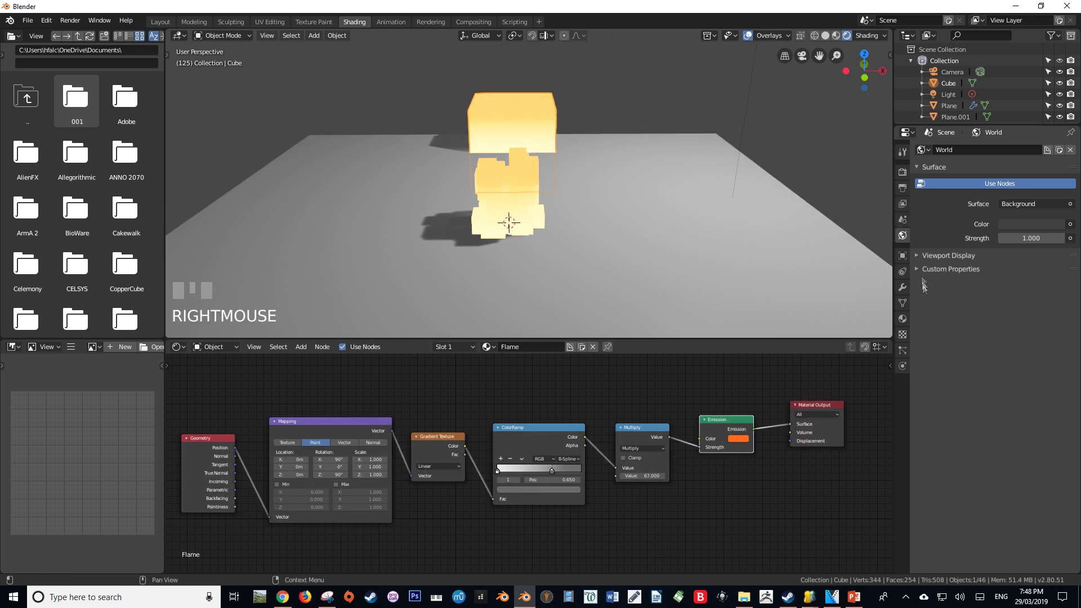
click(906, 319)
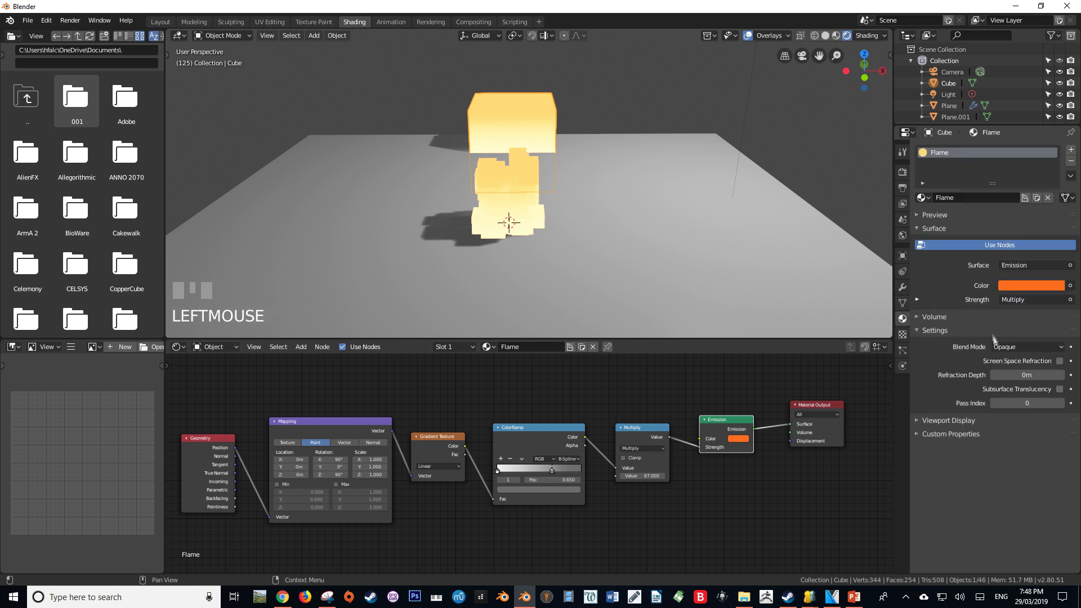
click(1008, 348)
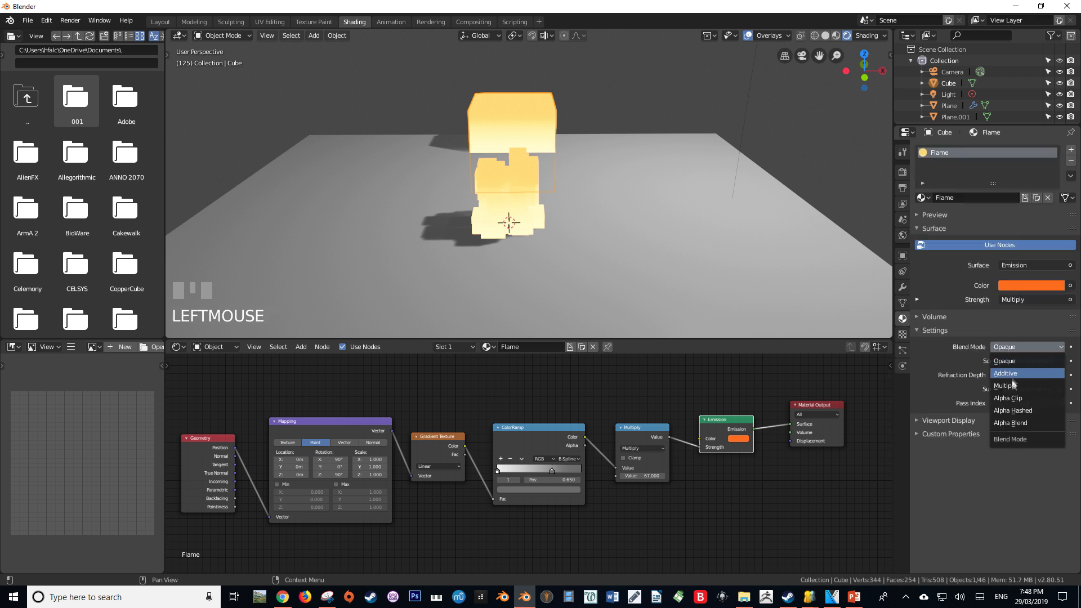
click(1011, 397)
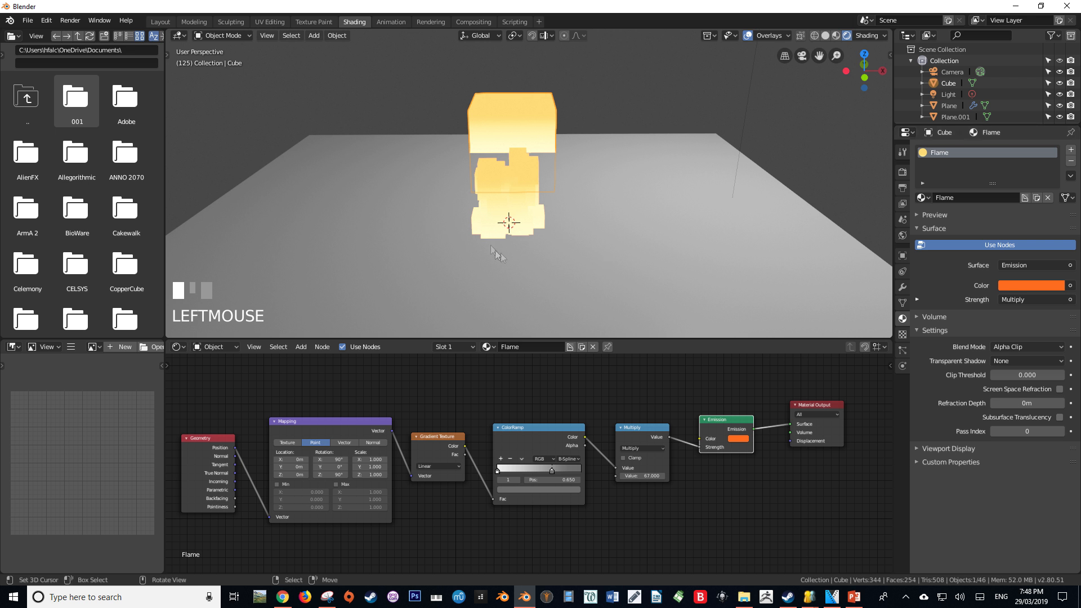
middle_drag(563, 211, 536, 211)
key(space)
key(alt+a)
Try moving the flame emitter plane across and above the ground to check how its gradient reacts
scroll(505, 232, down, 3)
right_click(521, 208)
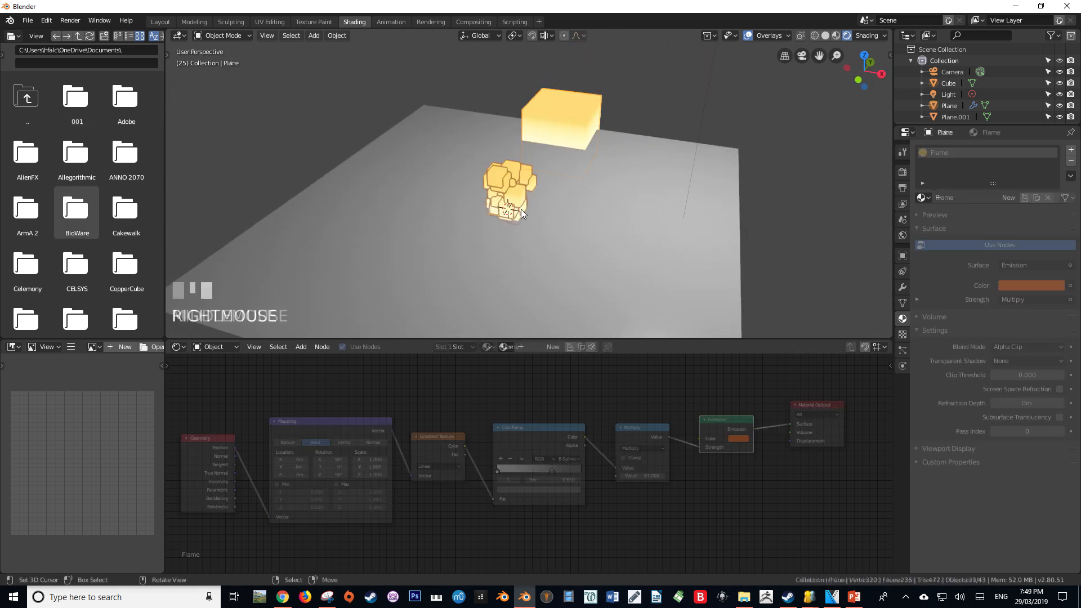
key(g)
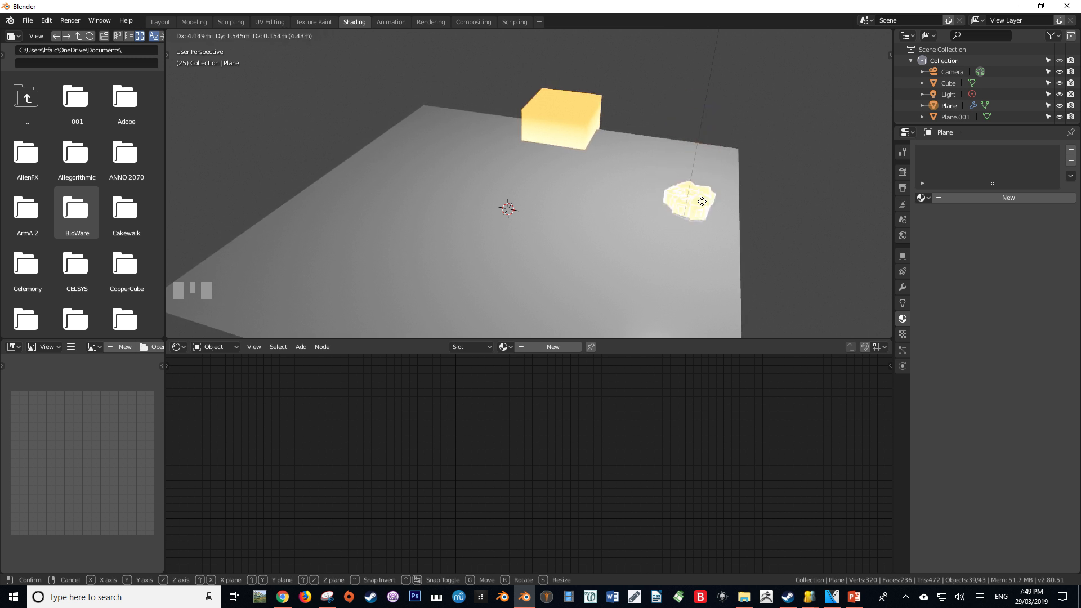
right_click(707, 176)
middle_drag(707, 179, 567, 228)
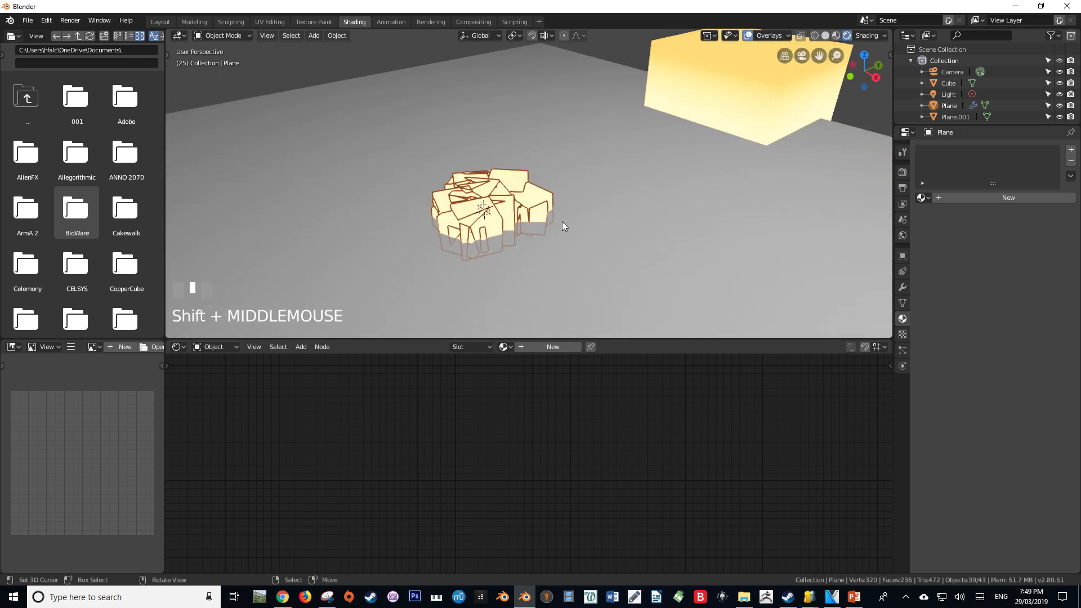
middle_drag(544, 214, 523, 210)
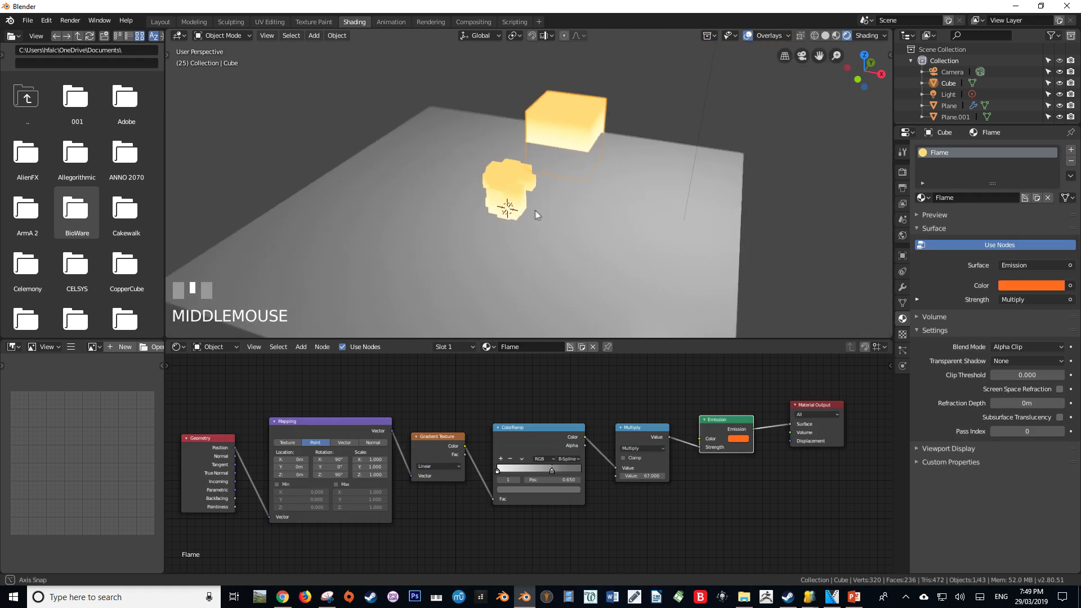
right_click(523, 213)
key(g)
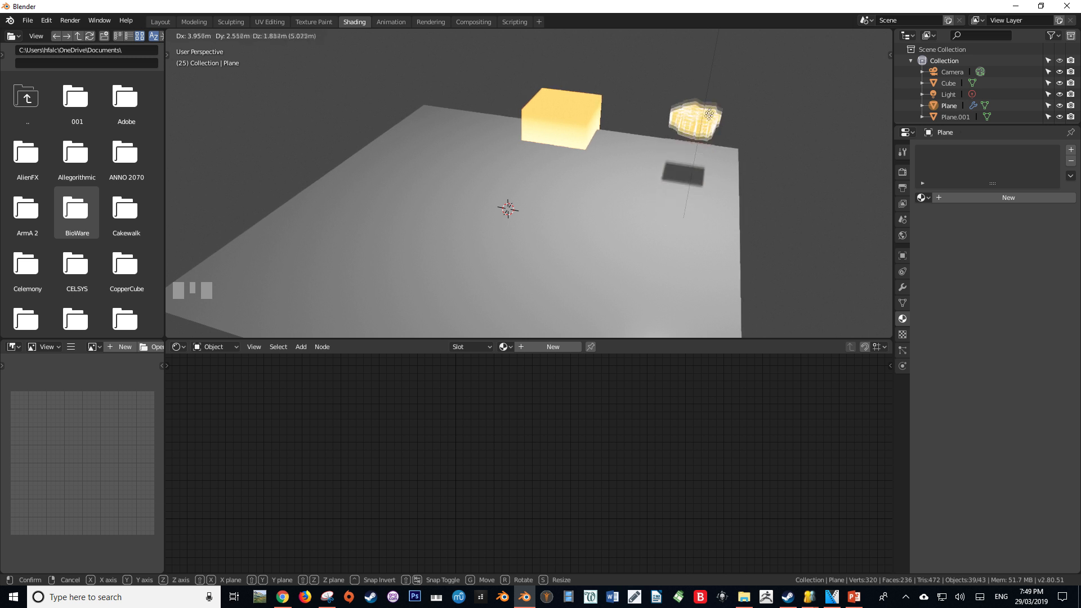
right_click(693, 186)
middle_drag(603, 199, 650, 107)
Add a driver to the Mapping node's X location in the cube's material, with Plane as the variable's target object
scroll(500, 182, up, 2)
right_click(651, 107)
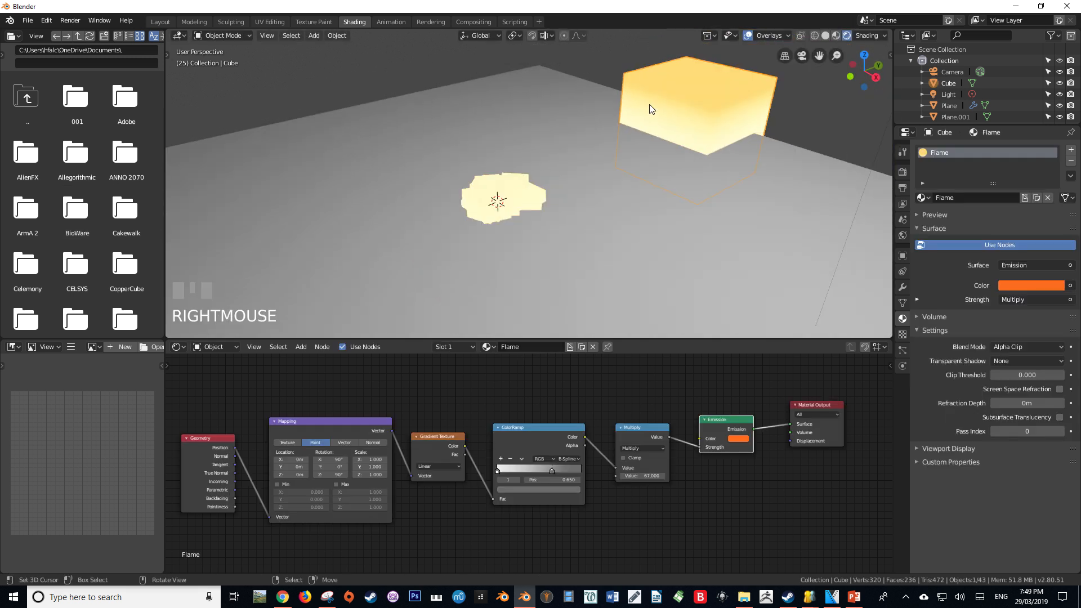
right_click(294, 458)
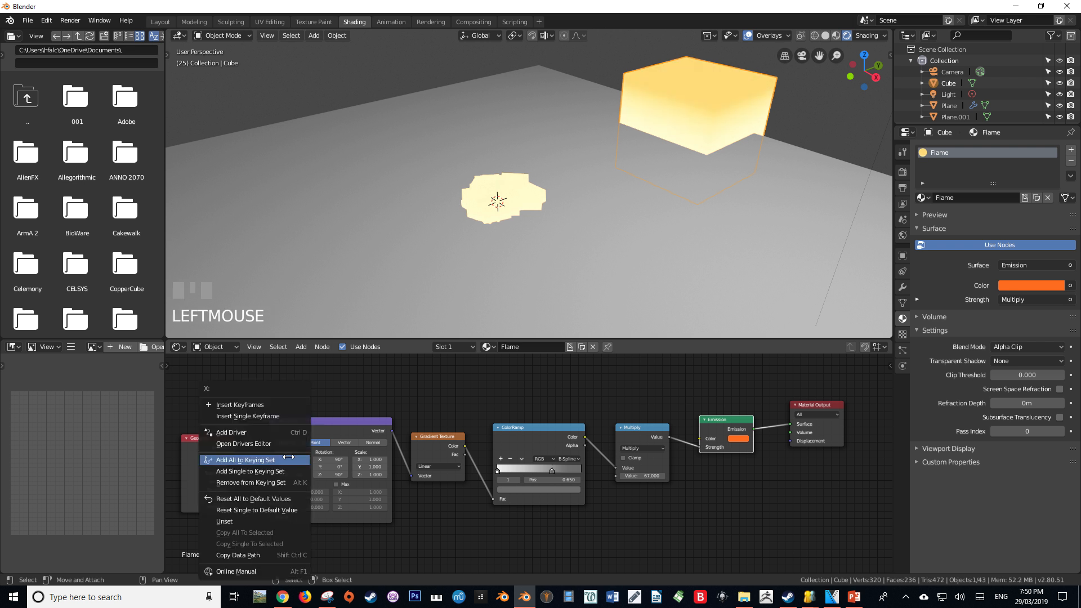
click(275, 432)
click(271, 476)
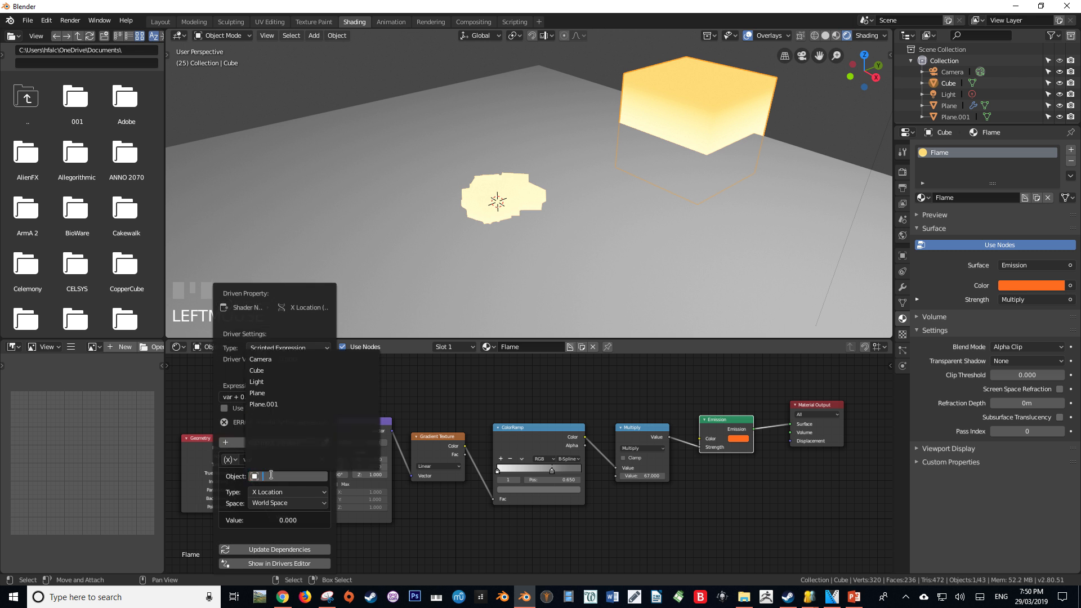
click(260, 393)
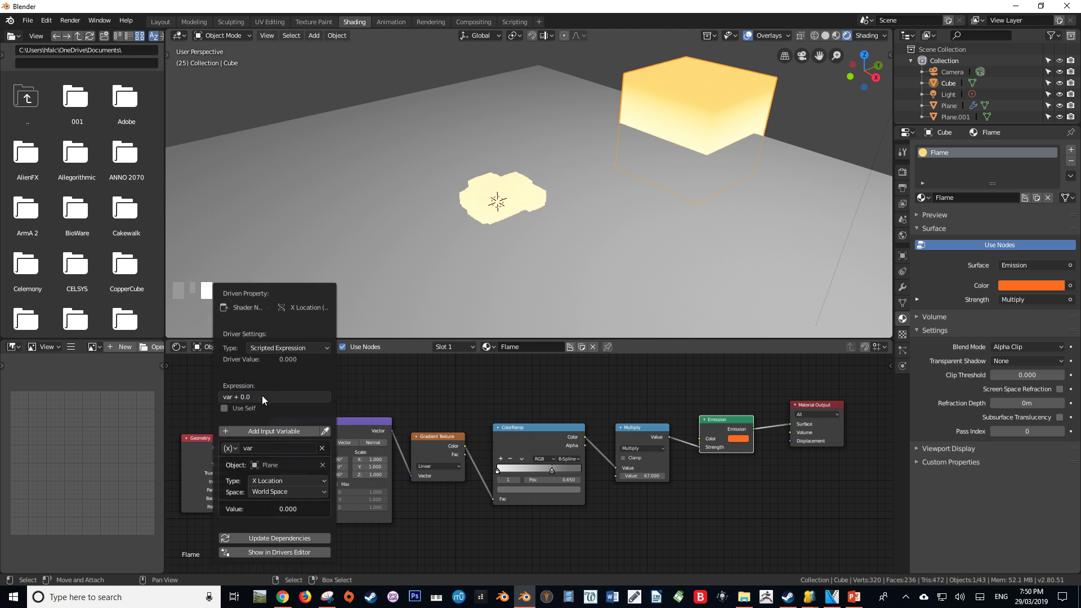
Set the driver variable to the plane's Z Location in world space and negate the variable in the scripted expression
click(248, 457)
click(257, 493)
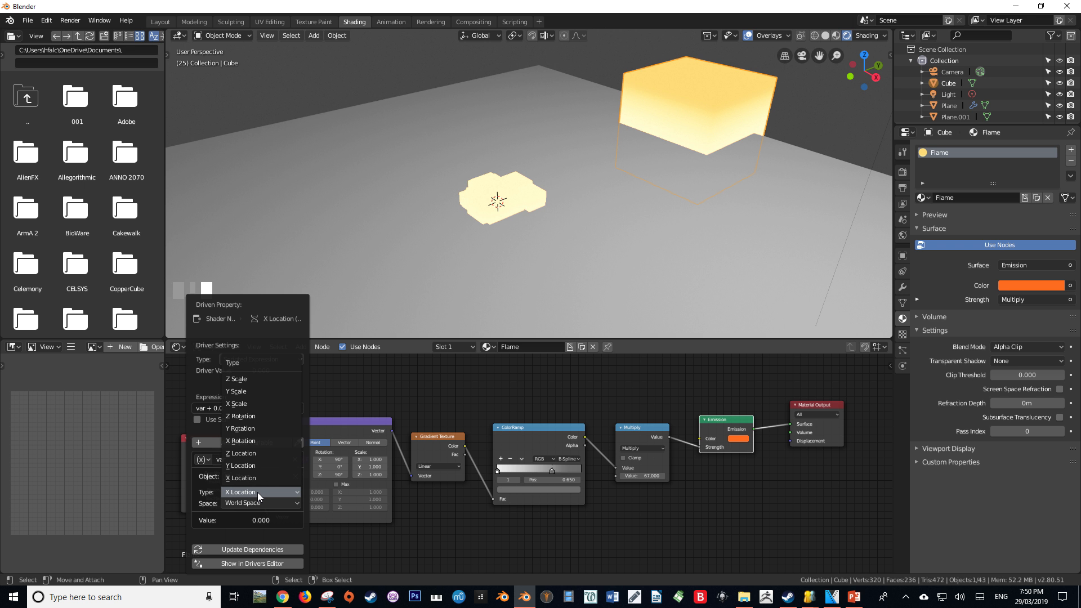
click(251, 453)
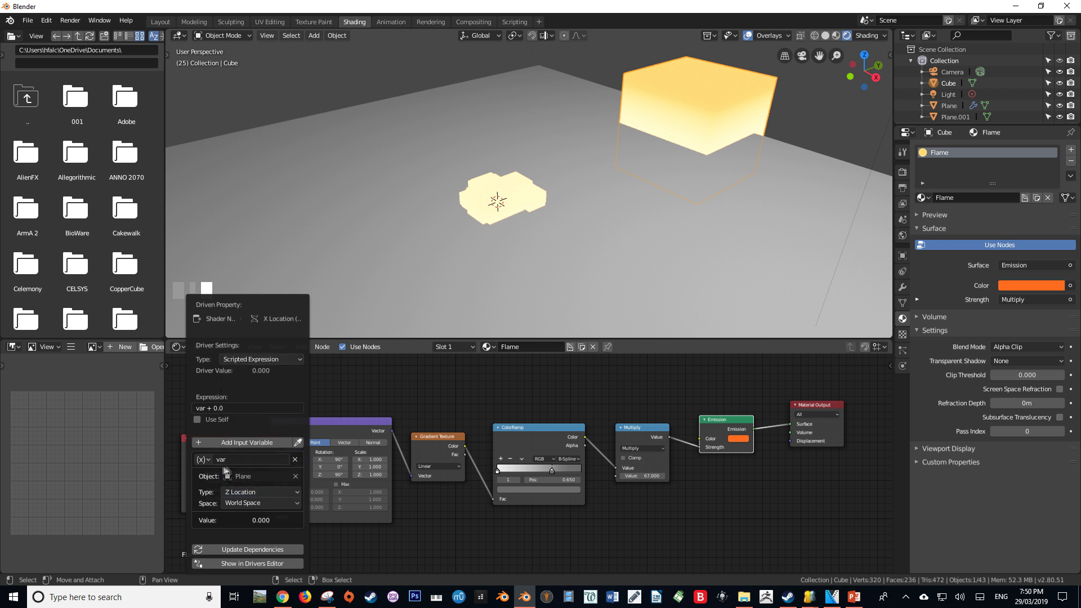
click(245, 407)
text(-var)
key(Return)
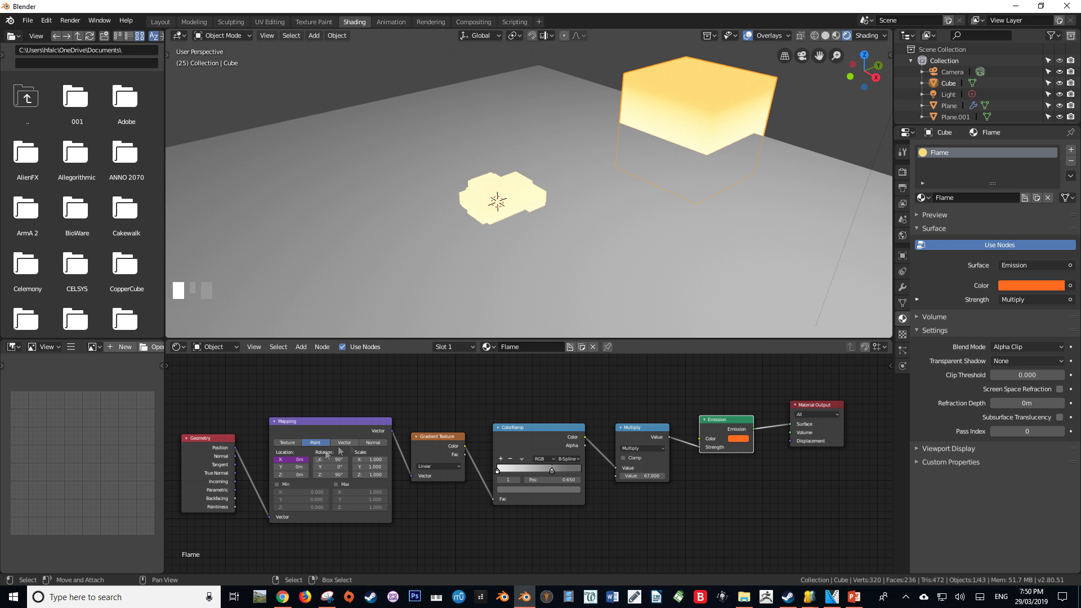
Try moving the emitter plane in the perspective and right orthographic views to test the driven gradient
right_click(523, 194)
middle_drag(523, 194, 524, 191)
key(g)
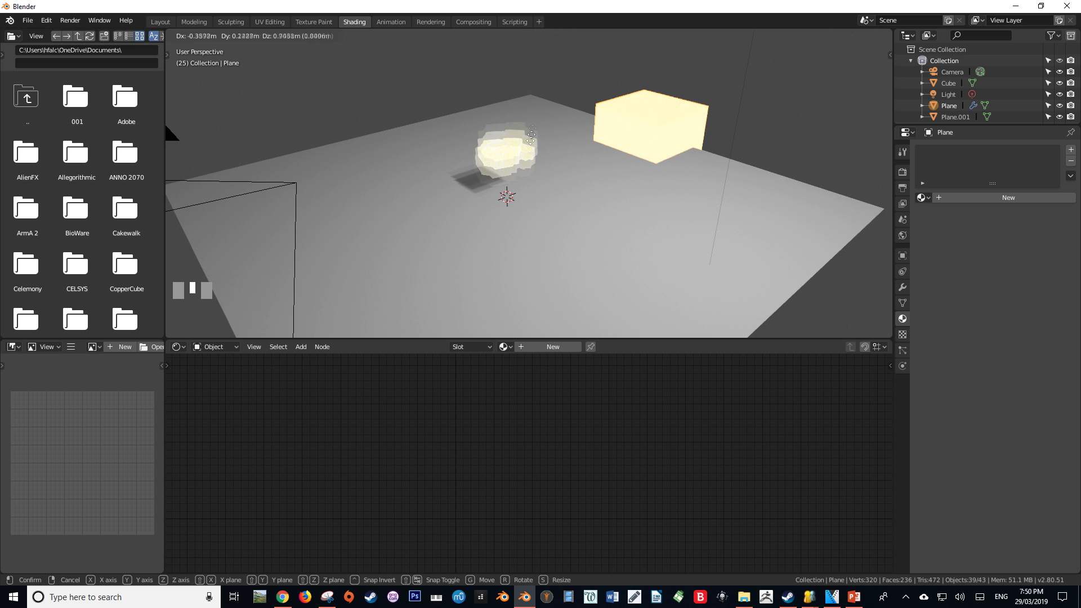
right_click(605, 171)
middle_drag(604, 171, 324, 194)
key(KP_3)
scroll(546, 120, up, 4)
key(g)
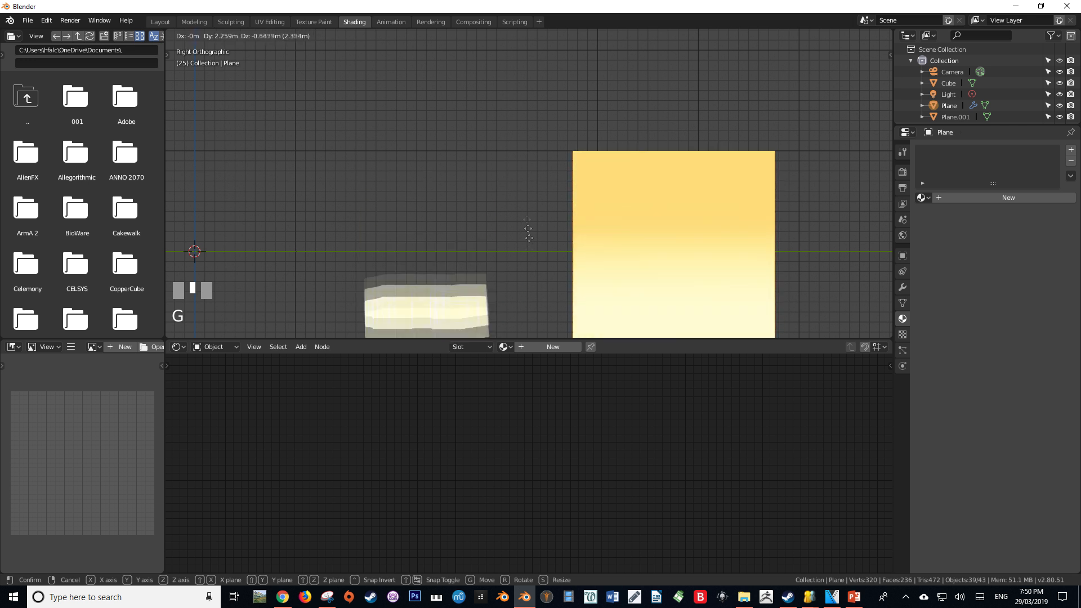
click(525, 231)
Play the animation in perspective to review the flame above the ground plane
scroll(456, 219, down, 3)
middle_drag(456, 219, 484, 258)
key(space)
scroll(549, 256, down, 2)
key(space)
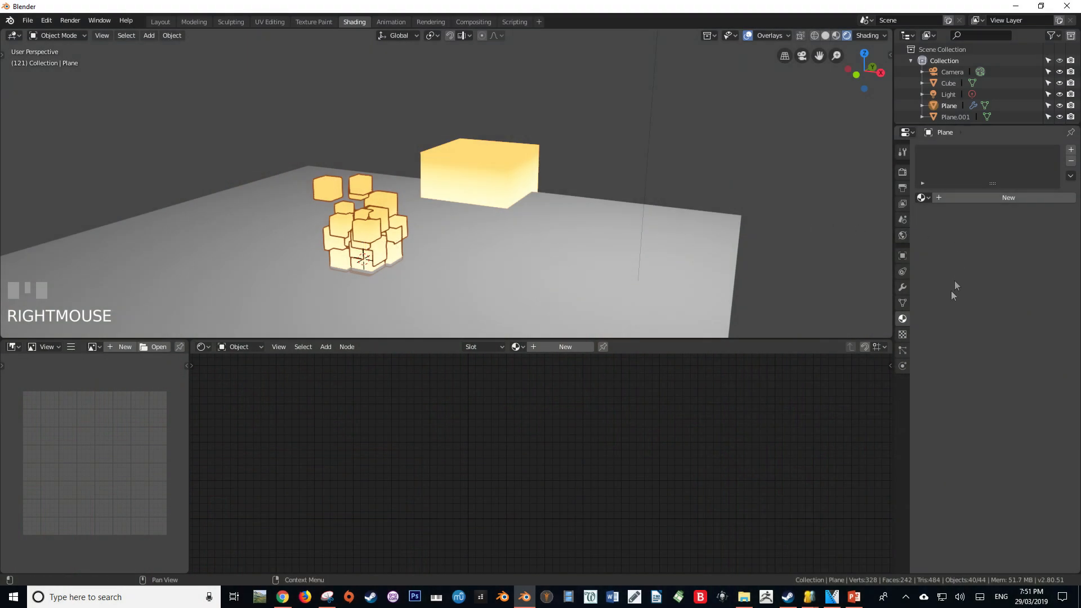
Duplicate the emitter plane's Flame particle system and select the second entry in the list
click(904, 351)
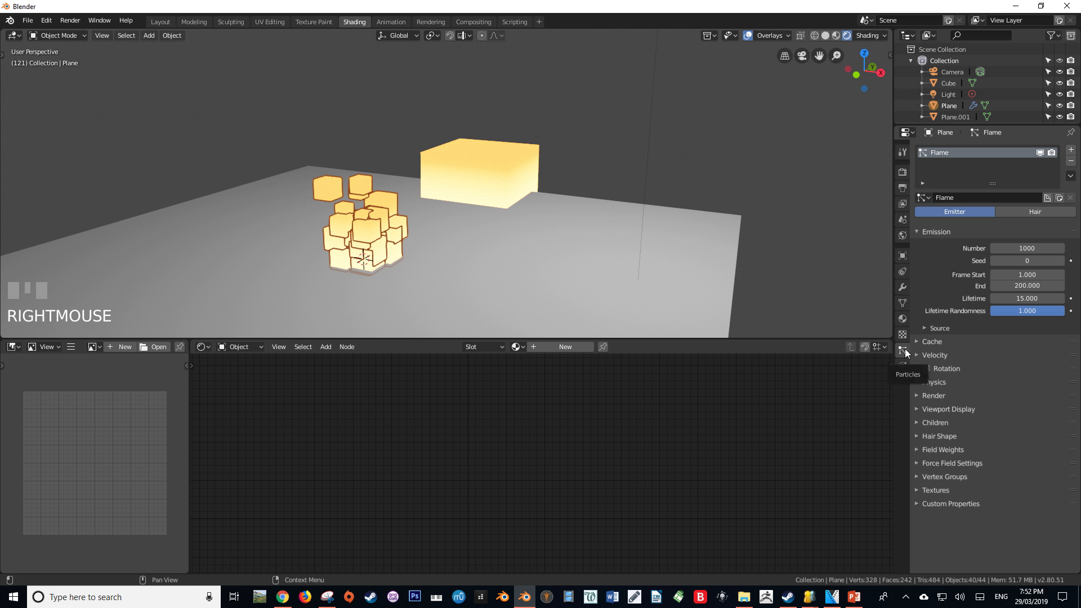
click(1071, 177)
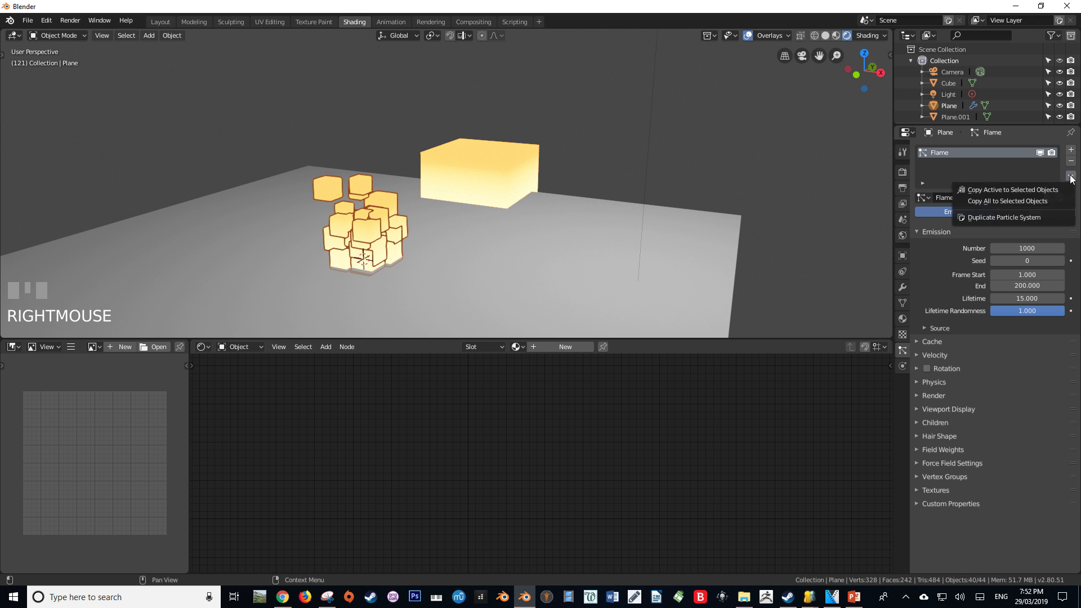
click(1006, 217)
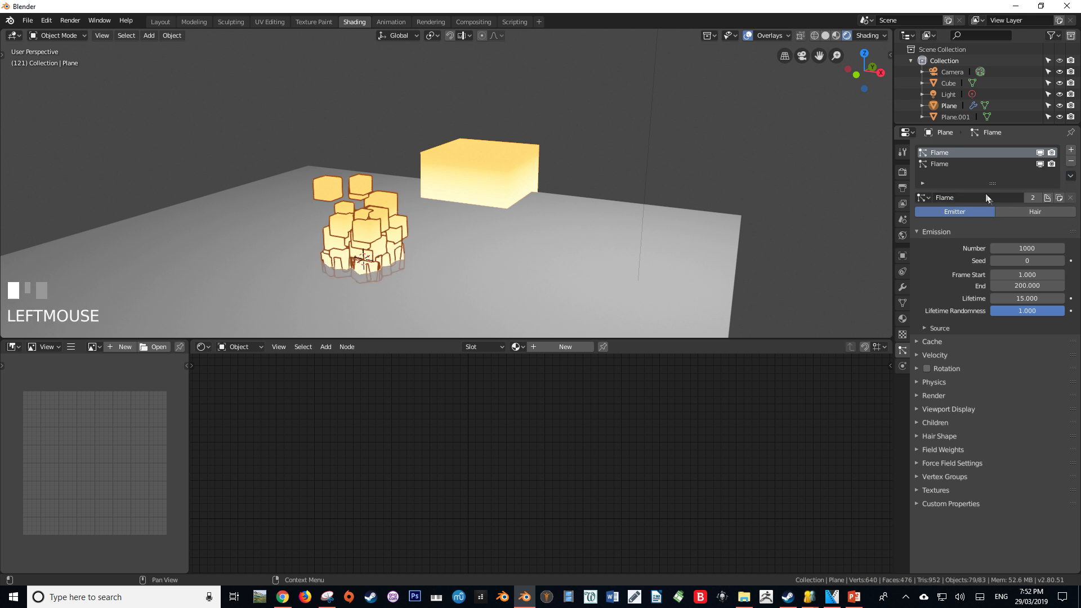
click(949, 163)
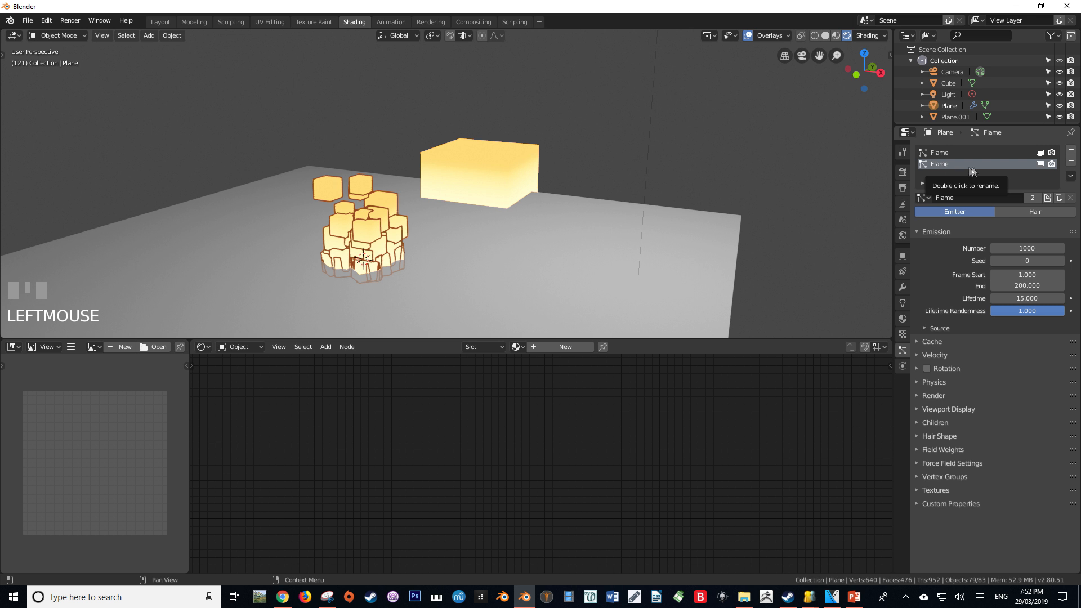
Make the second particle system's settings single-user and rename both the system and its settings to Embers
click(1031, 198)
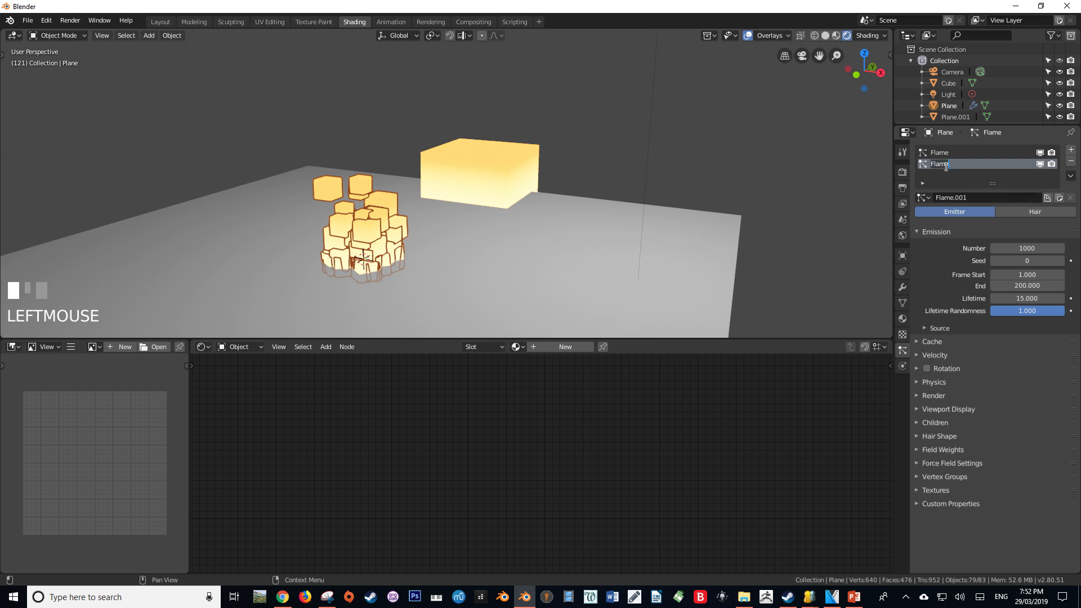
text(Embers)
key(Return)
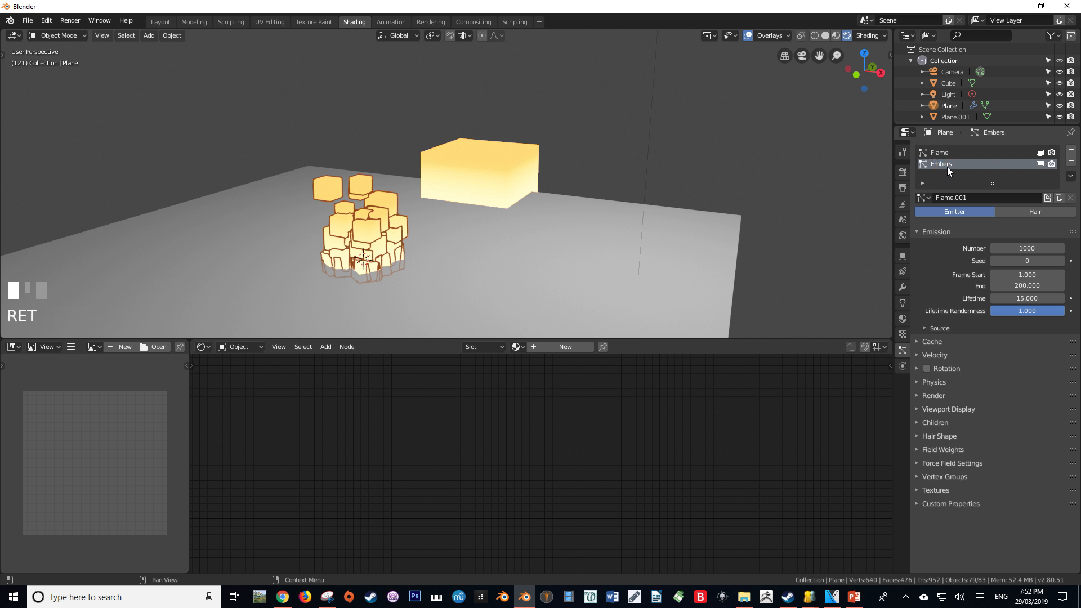
click(971, 200)
text(E)
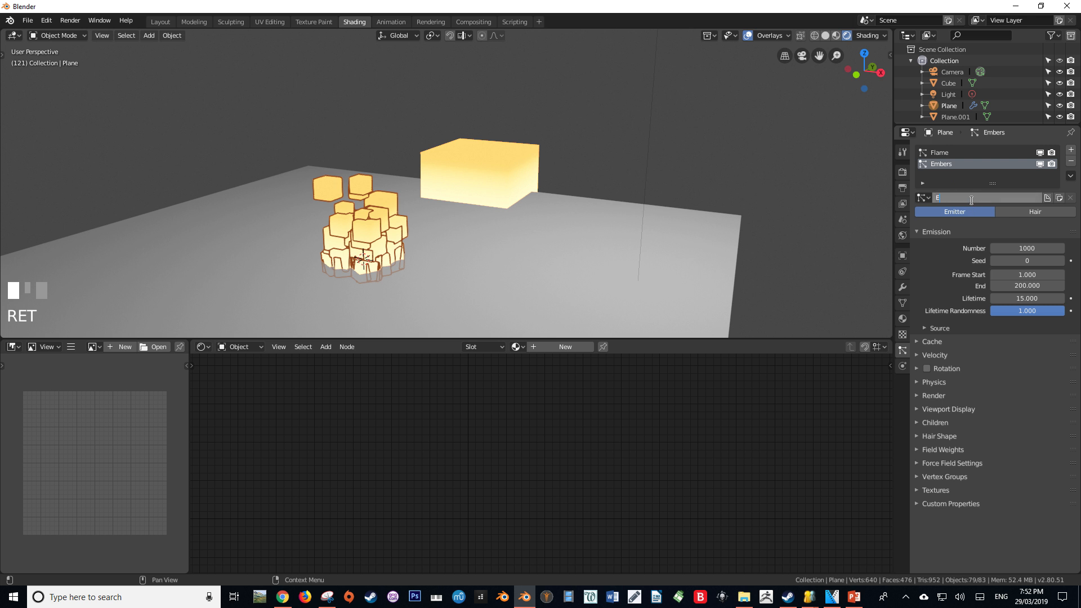
text(mbers)
key(Return)
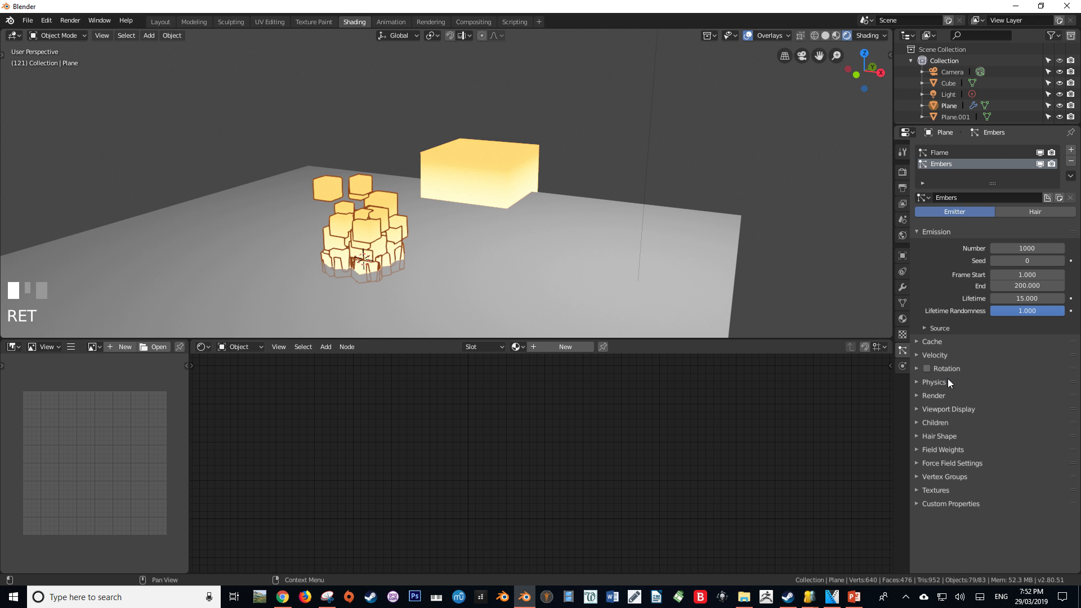
Set the Embers particles' render scale to 0.03 and their lifetime to 25
click(945, 395)
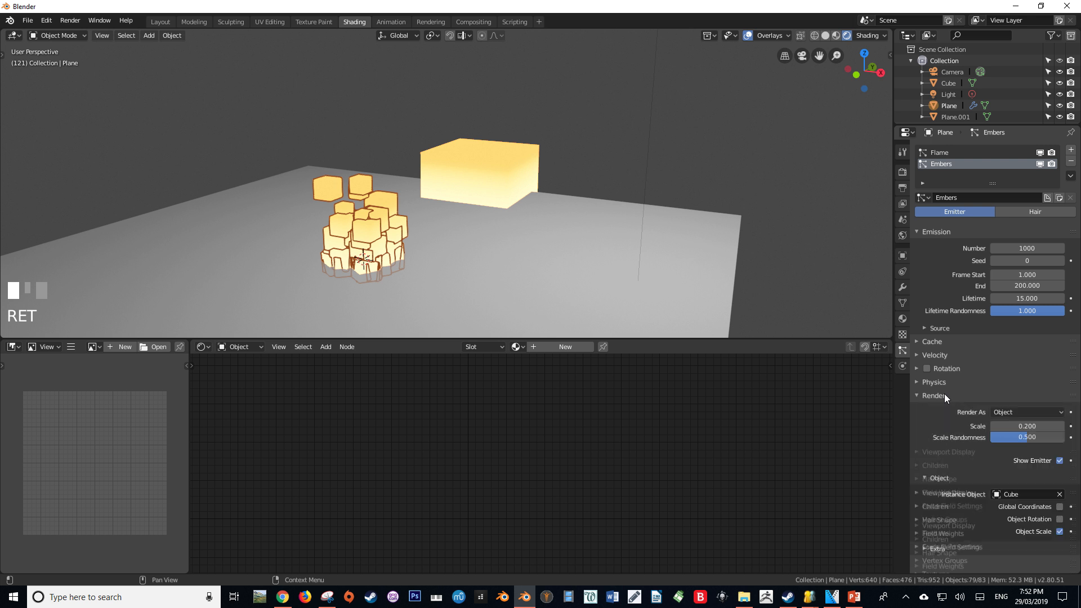
click(1022, 427)
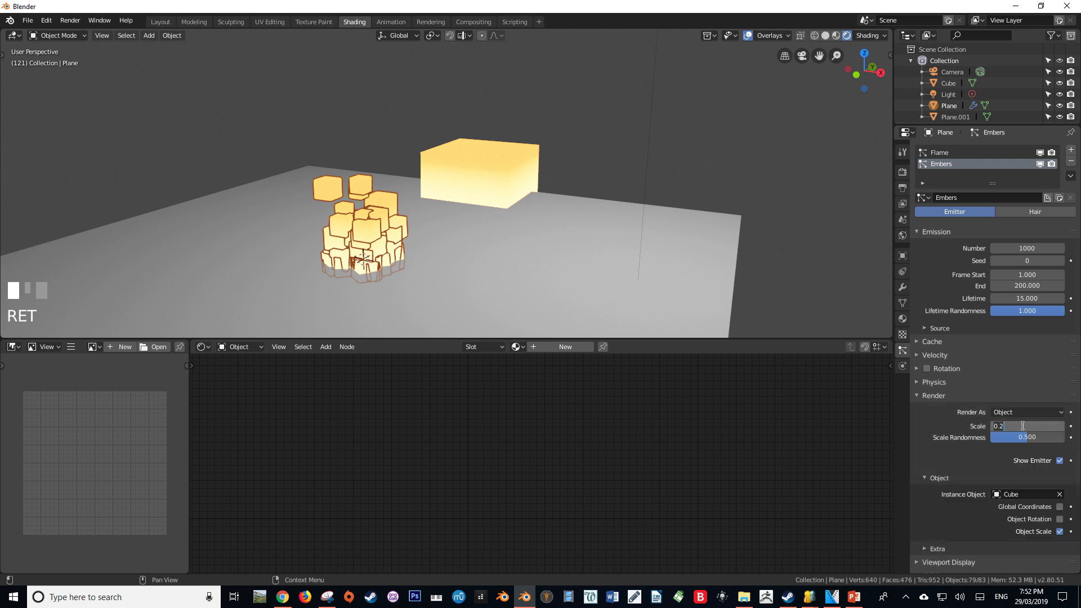
key(BackSpace)
key(Return)
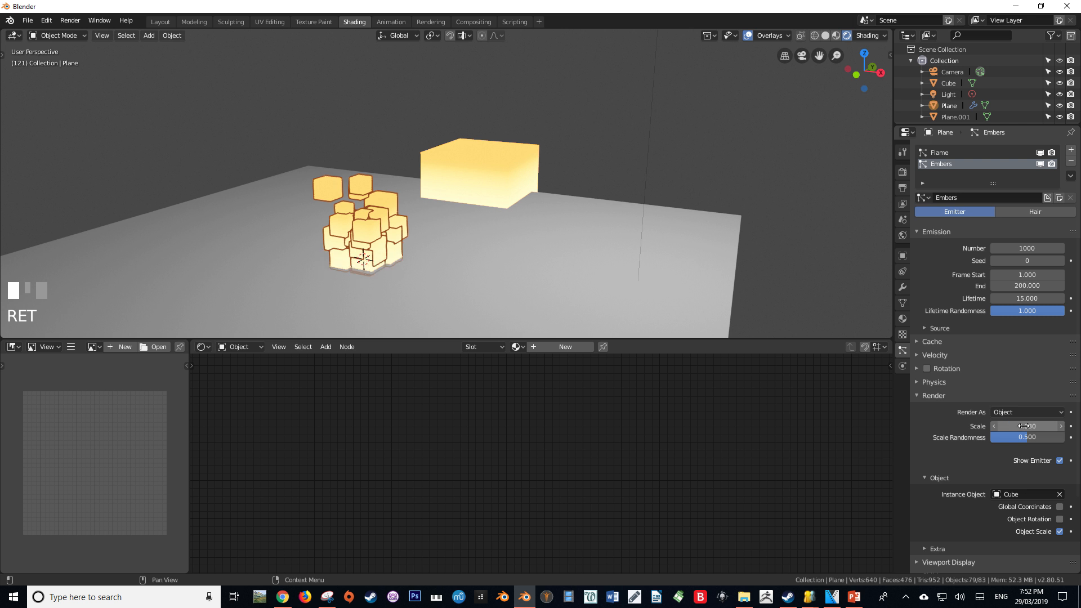
click(1022, 299)
text(25)
key(Return)
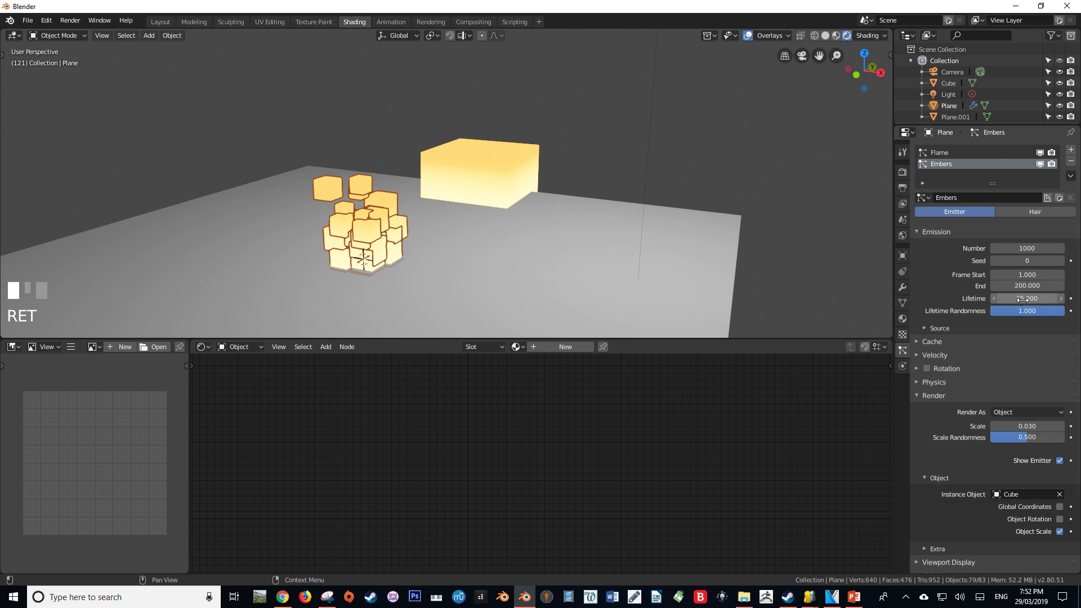
Play the animation to review the small embers rising above the flame
key(alt+a)
mouse_move(464, 220)
middle_down()
mouse_move(398, 225)
mouse_move(449, 217)
middle_up()
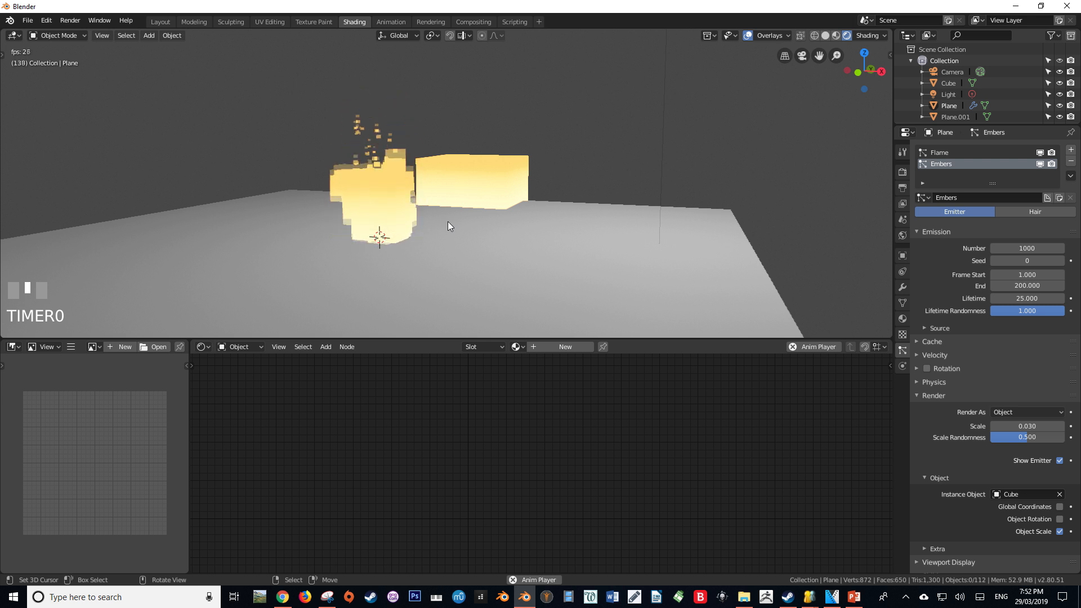
key(alt+a)
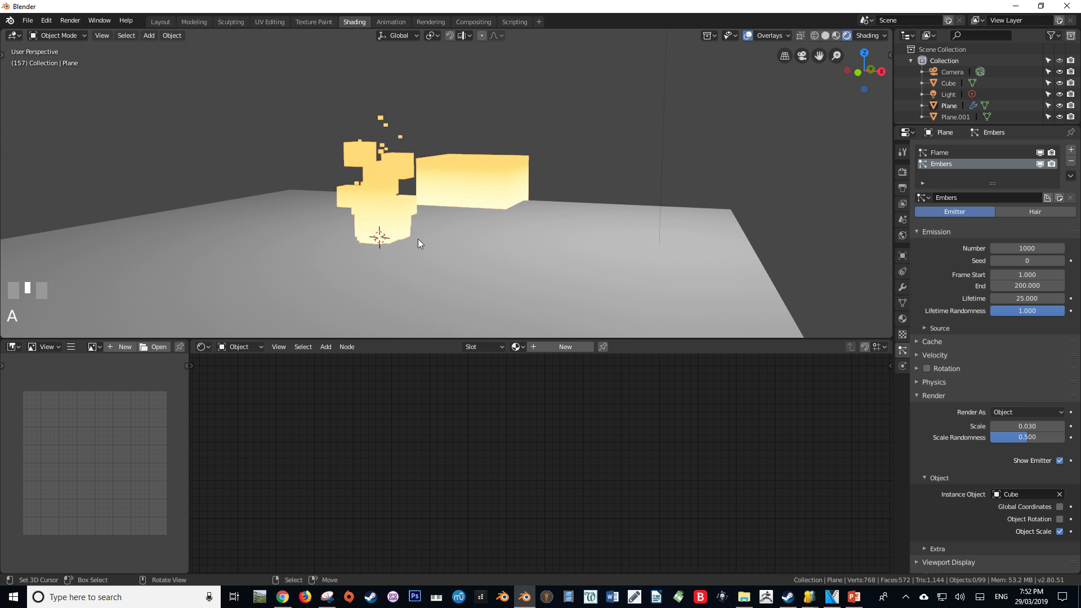
key(alt+F9)
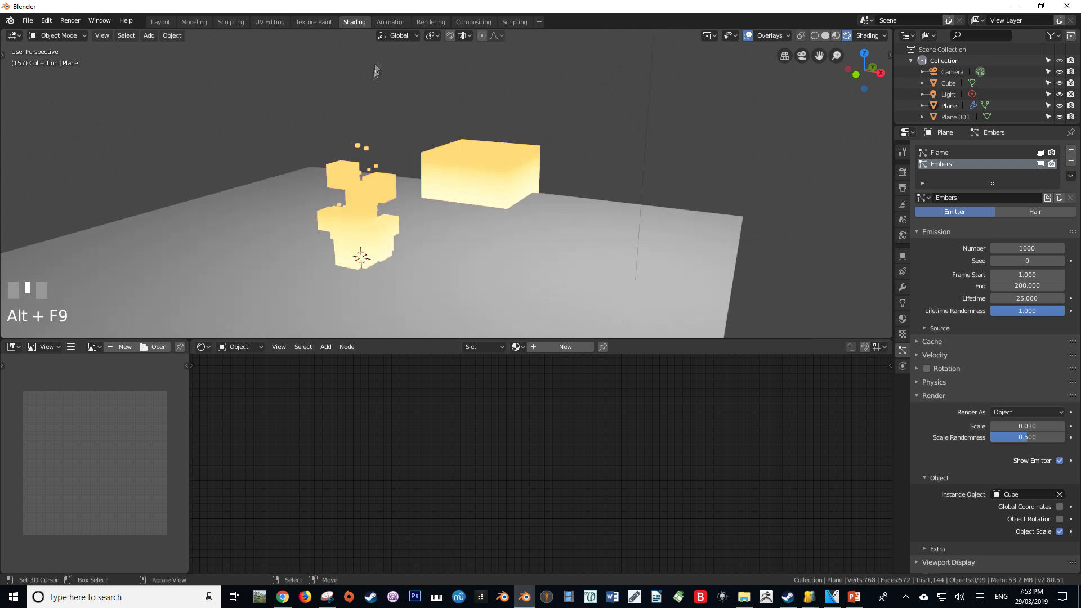
In the Animation workspace, show the camera view with rendered shading and keyframe the Flame particles' render scale of 0.2 at frame 1
click(389, 22)
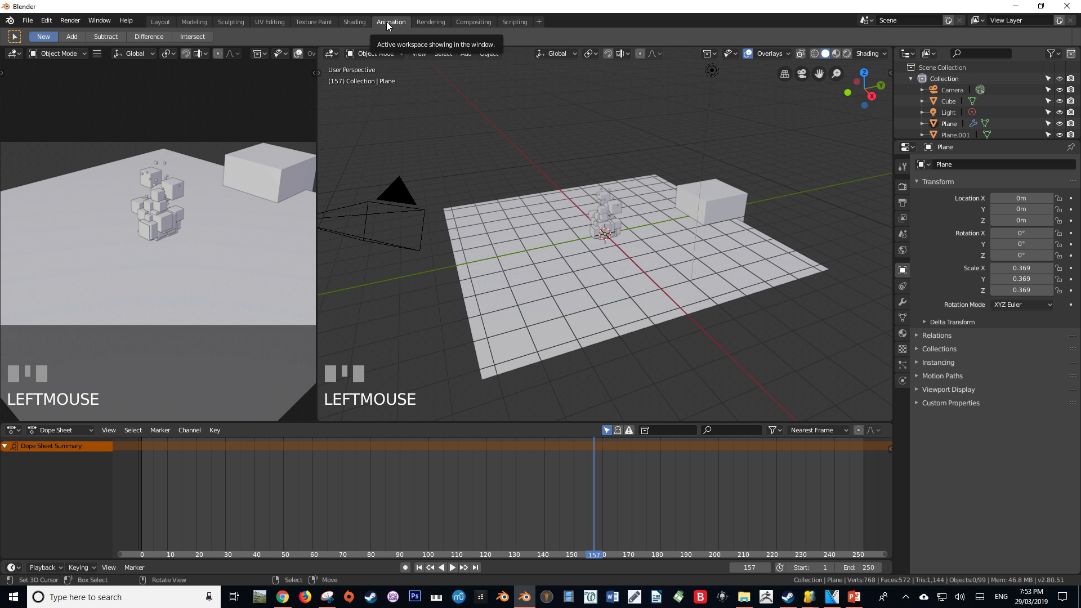
key(shift+z)
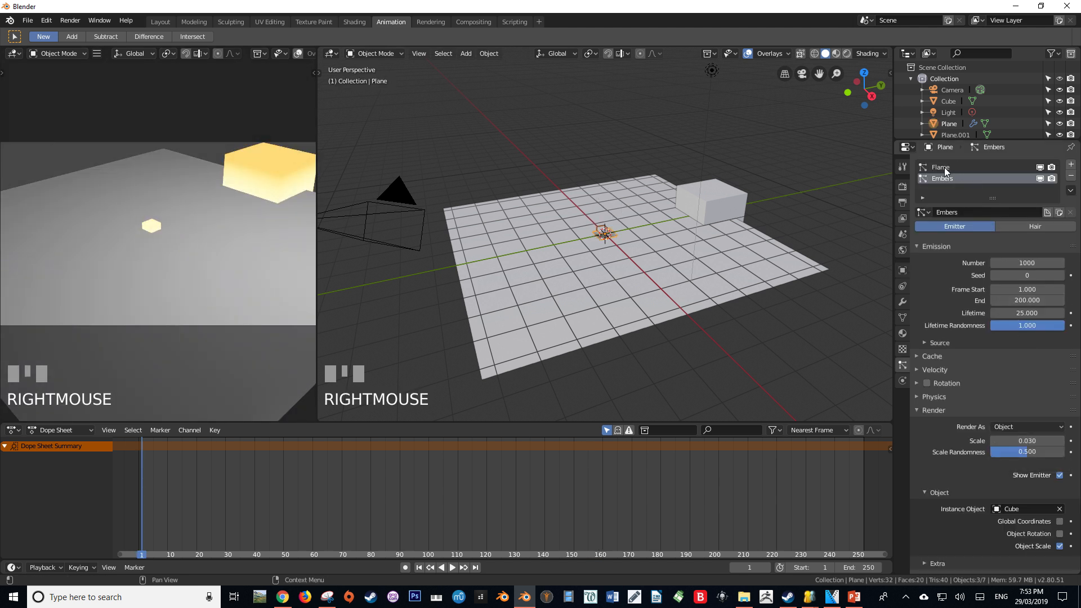
click(946, 169)
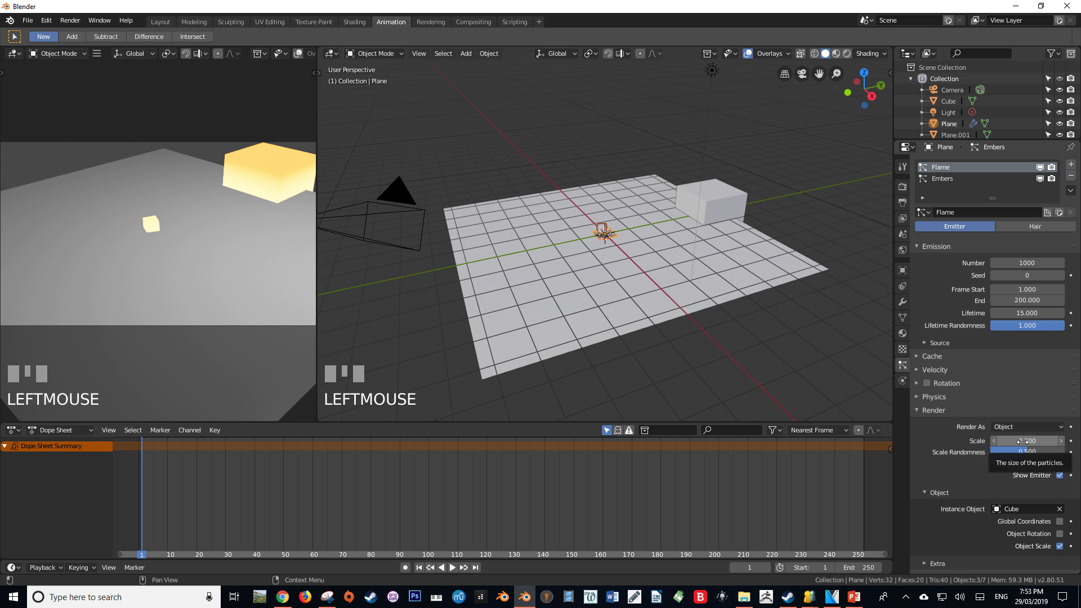
key(i)
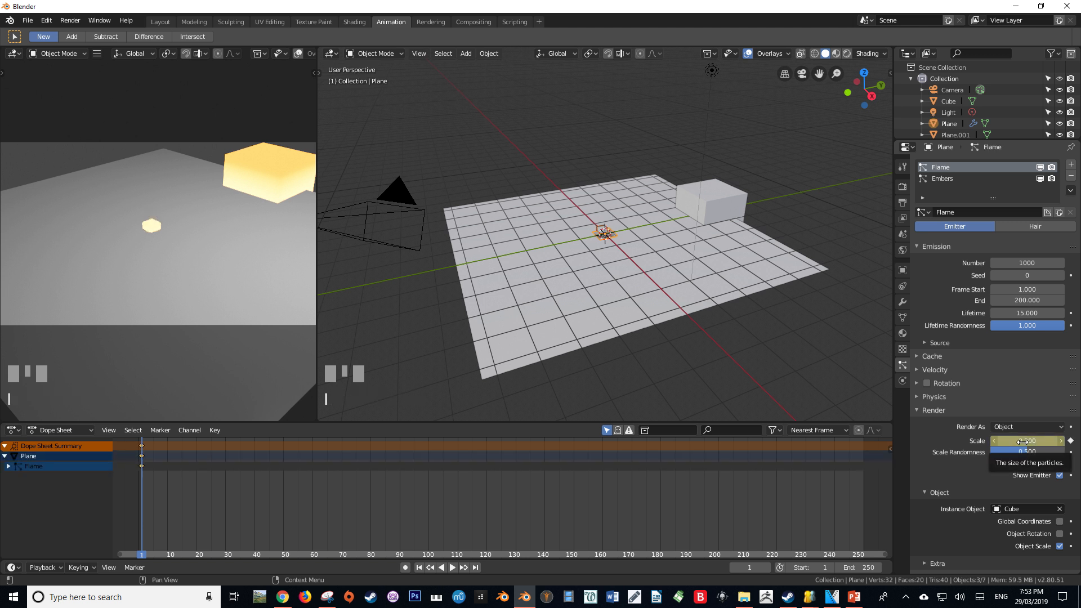
Set the Flame particles' render scale to 0.14 at frame 4 and insert a keyframe for it
drag(144, 476, 151, 481)
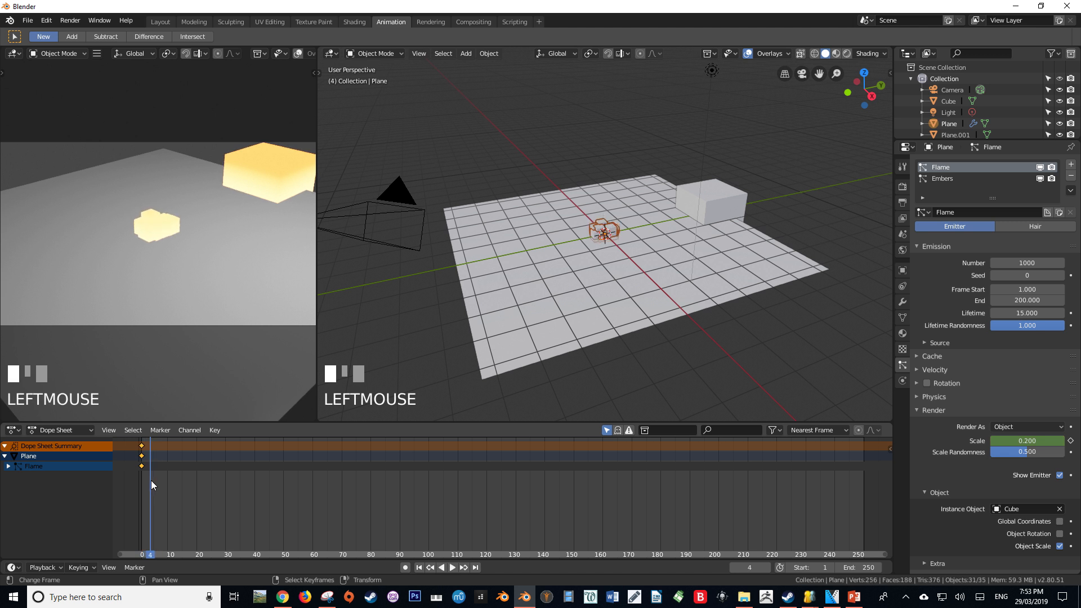
click(1014, 441)
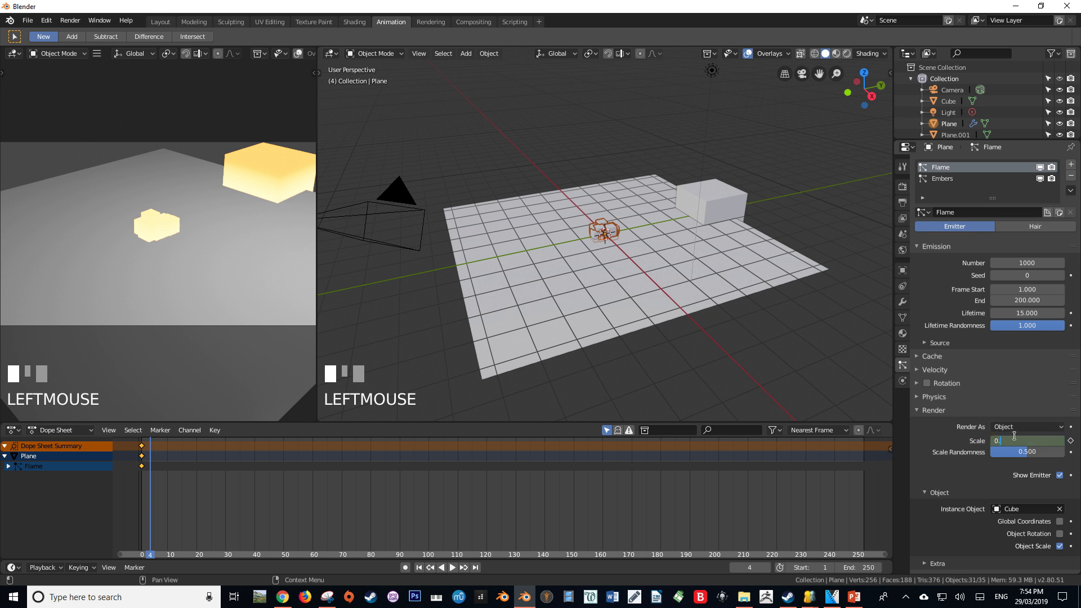
text(0.14)
key(Return)
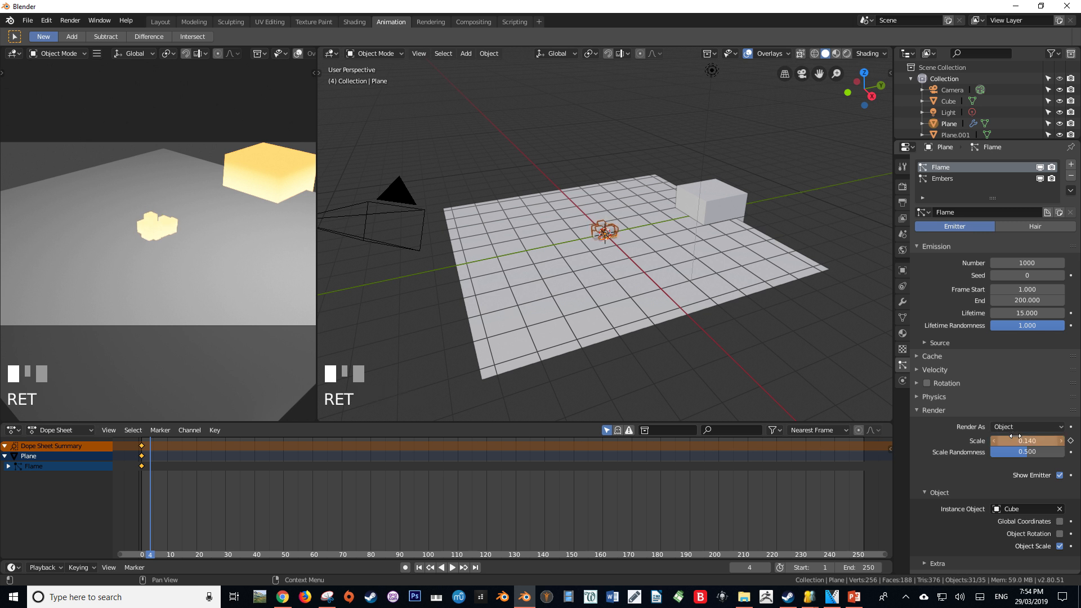
key(i)
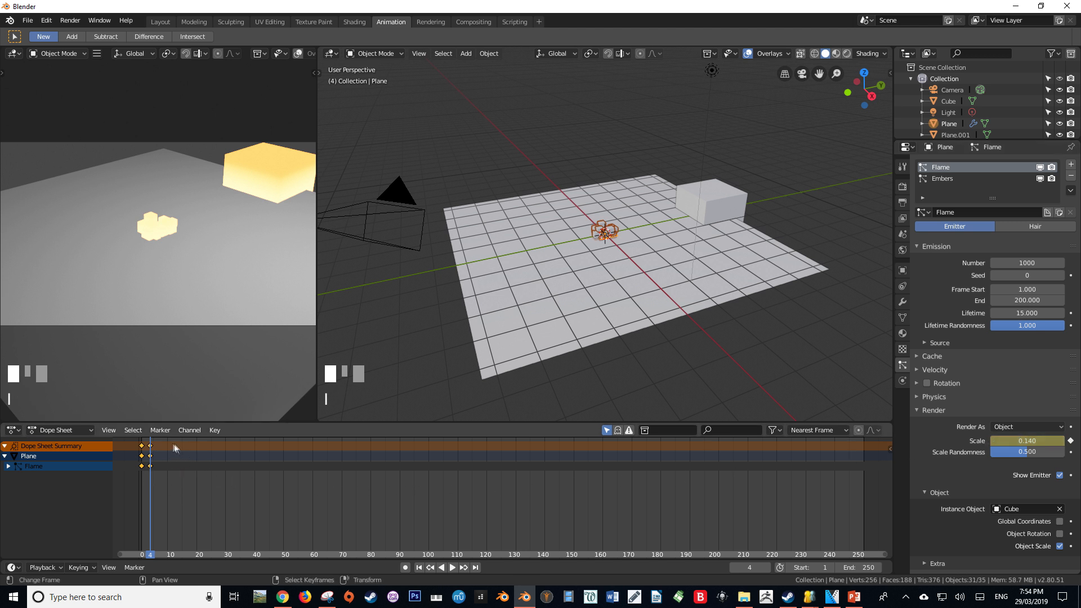
Add a Cycles modifier to the Flame scale curve in the Graph Editor, with its After mode set to Repeat Mirrored
click(73, 430)
click(14, 430)
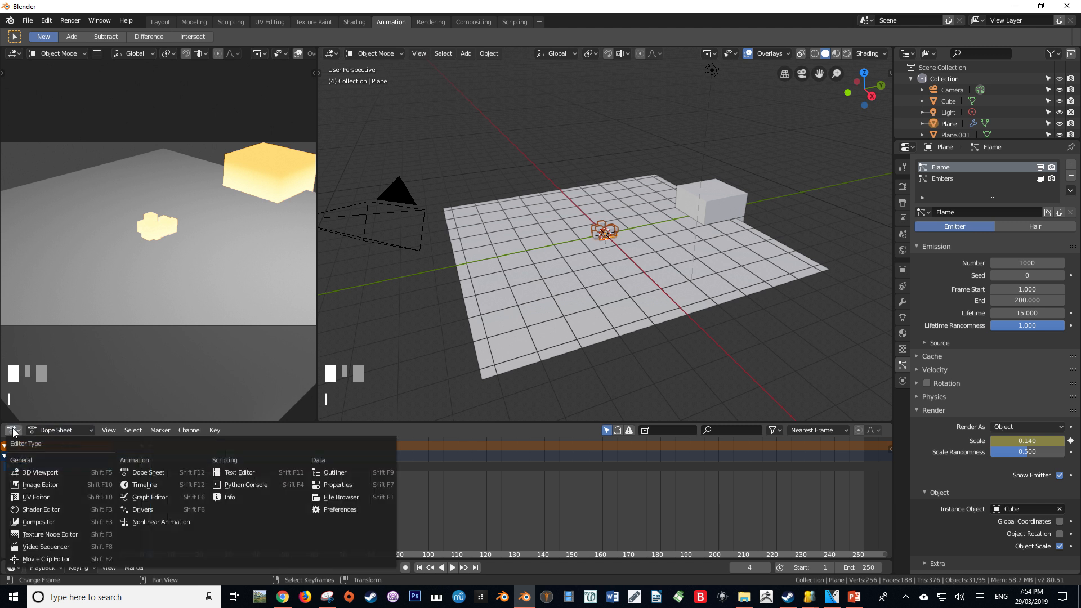
click(141, 497)
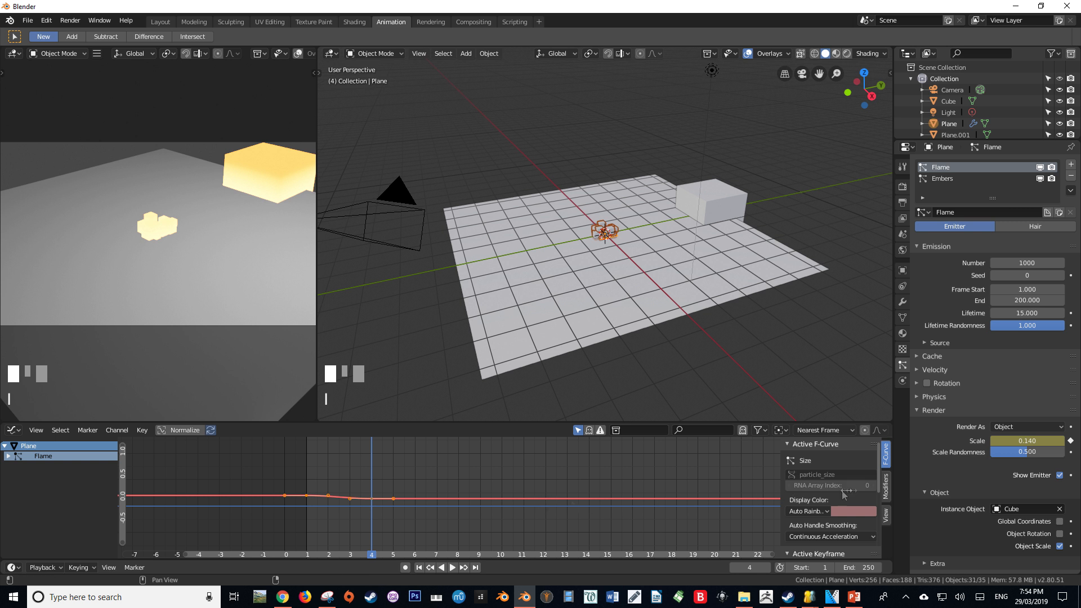
click(884, 485)
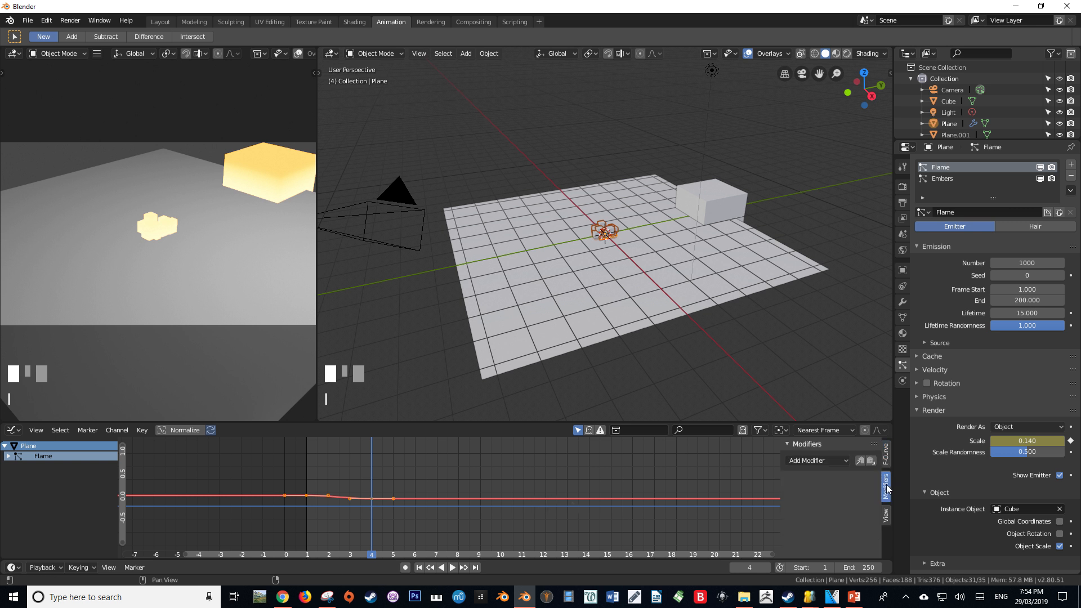
click(833, 463)
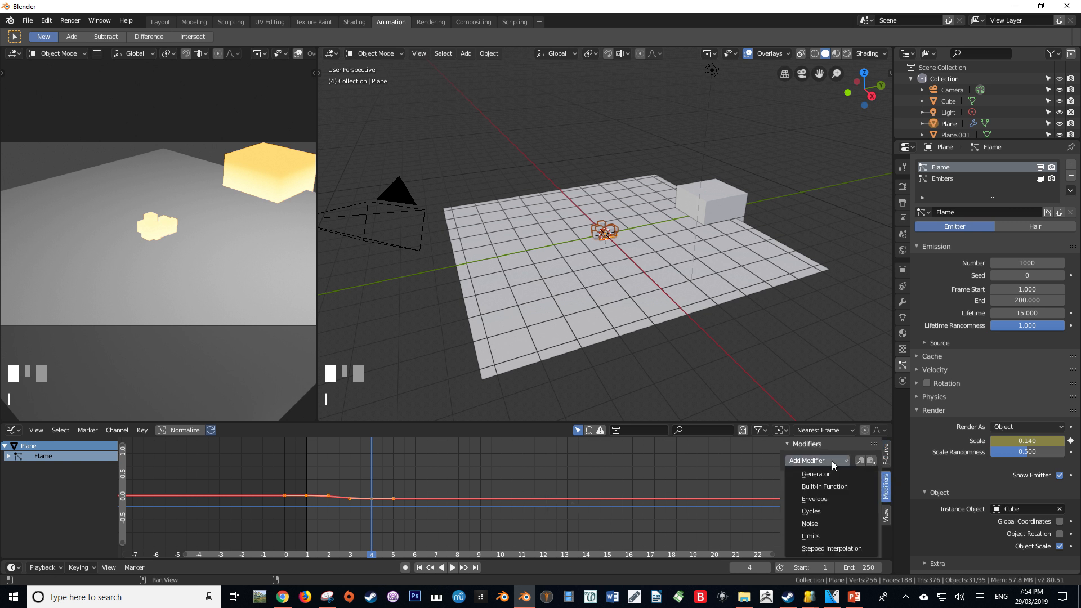
click(829, 513)
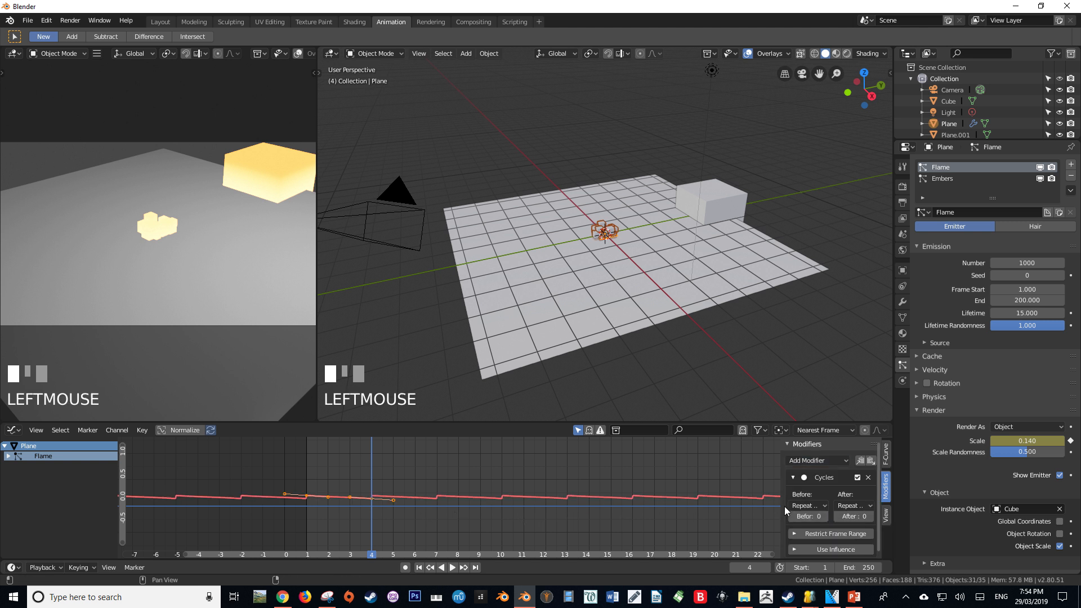
drag(781, 505, 660, 505)
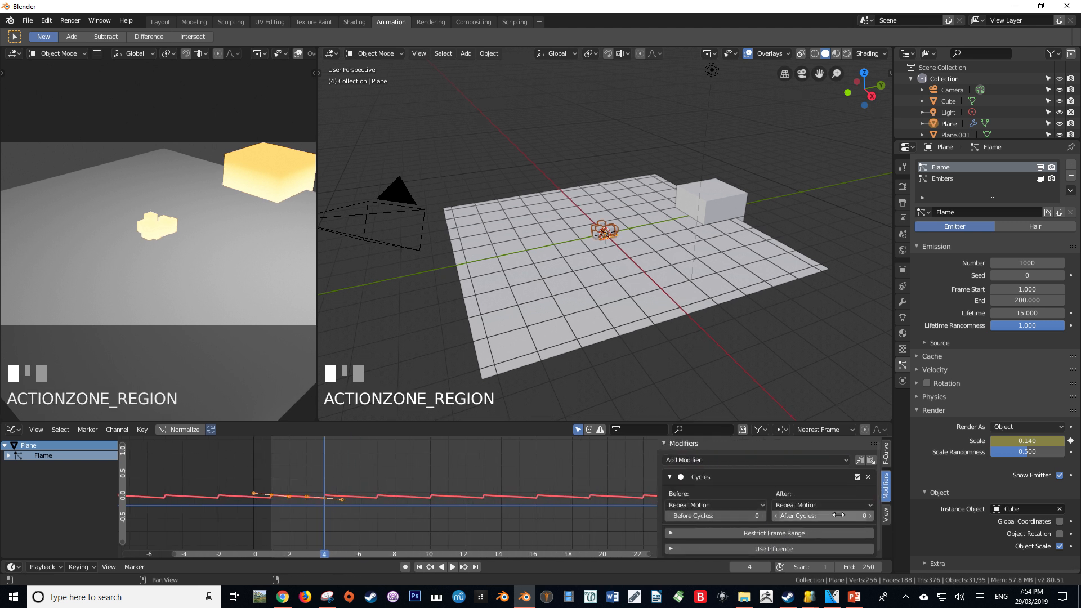
click(808, 507)
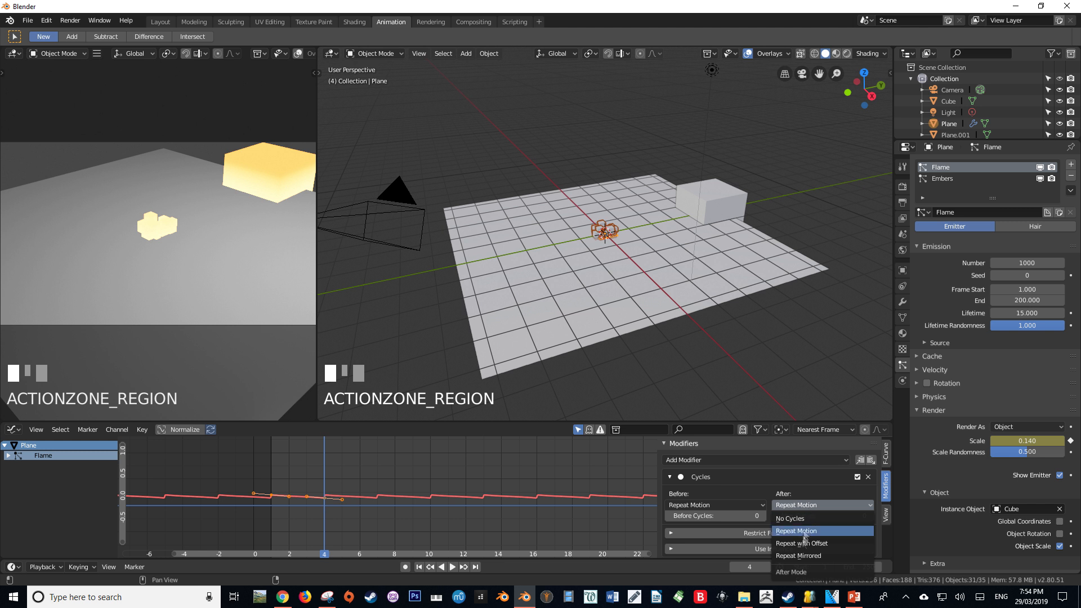
click(798, 556)
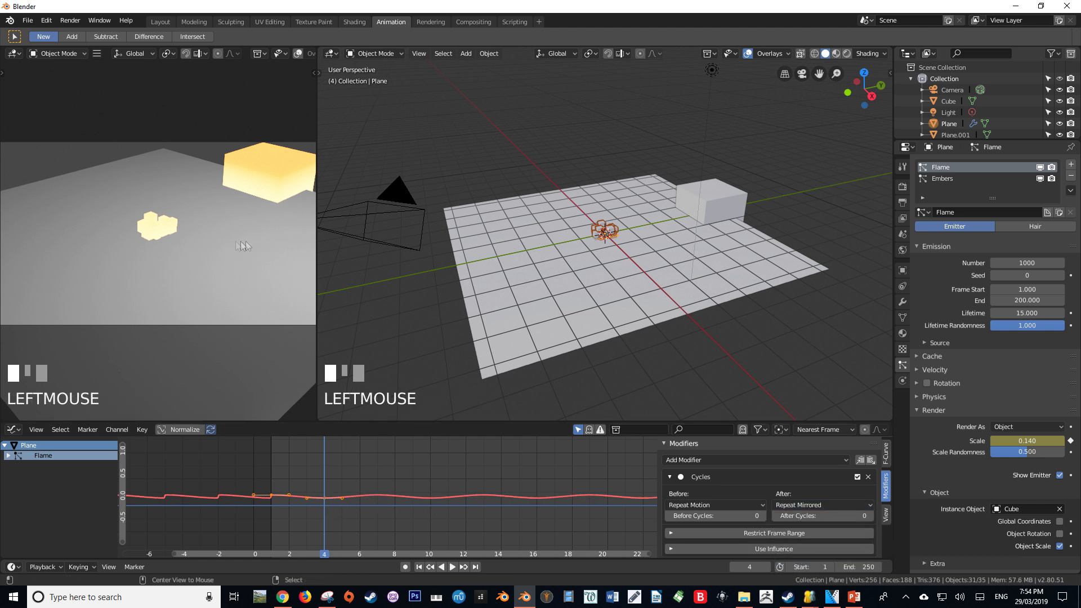
Play the animation in the rendered view to review the pulsing flame and embers
key(space)
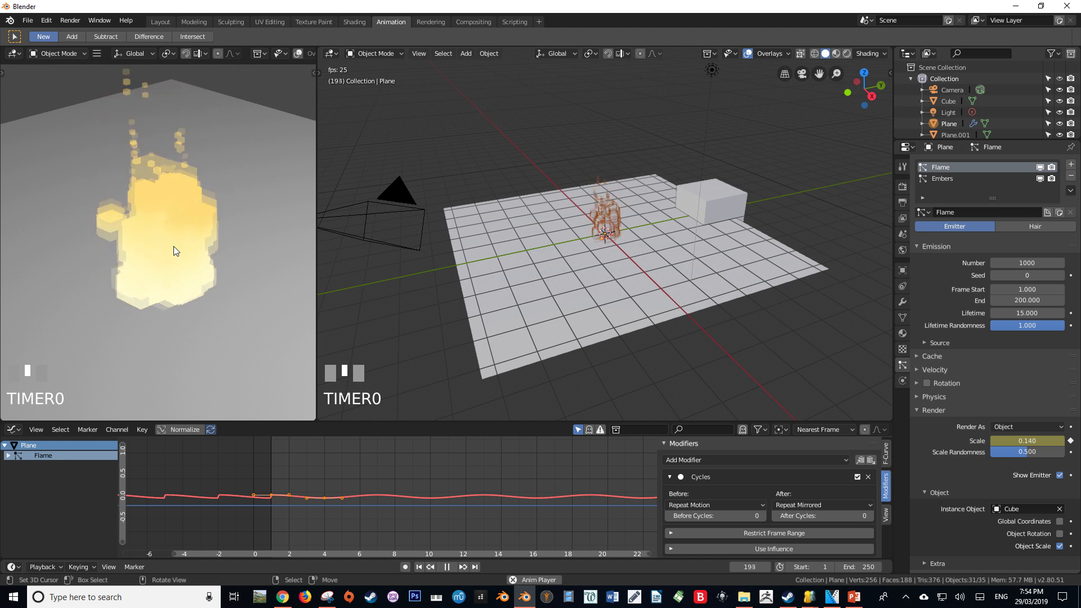
scroll(173, 246, down, 4)
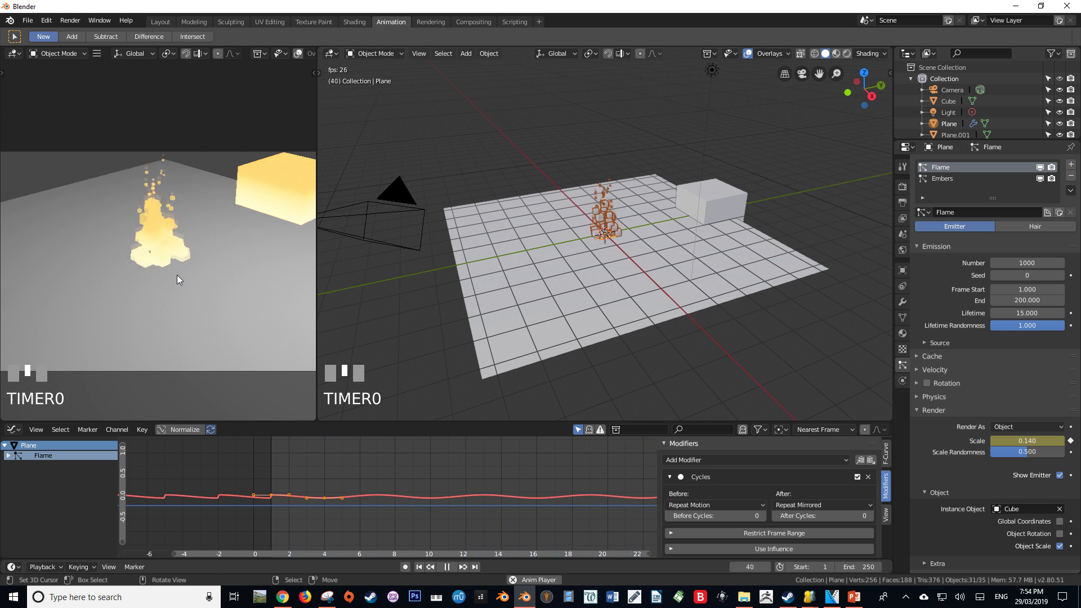
key(alt+a)
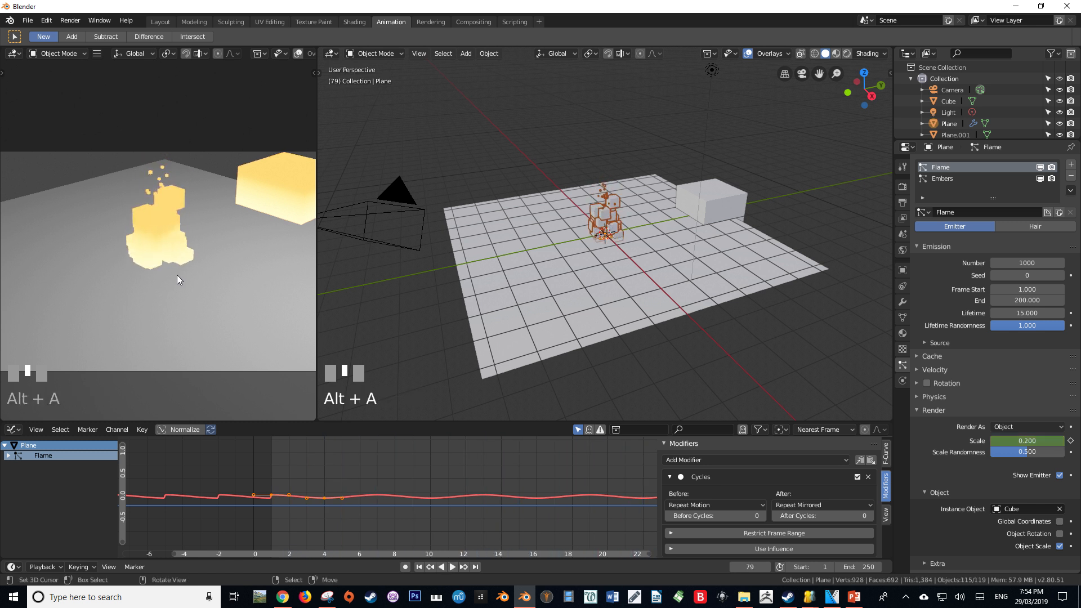
key(alt+F9)
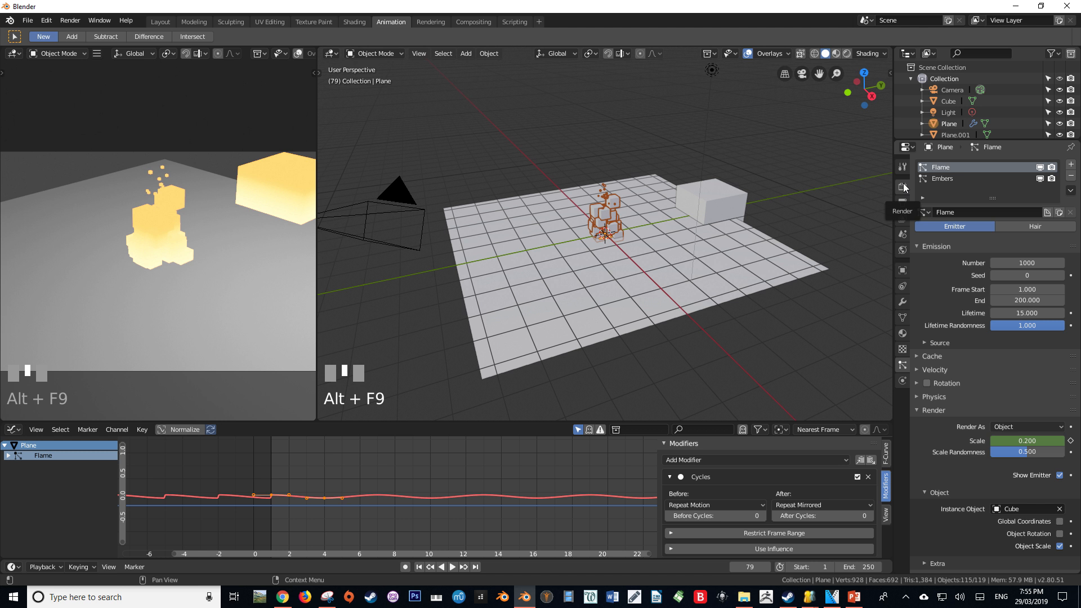
Enable Bloom in the Eevee render settings with a threshold of 1 and check the glow during playback
click(903, 187)
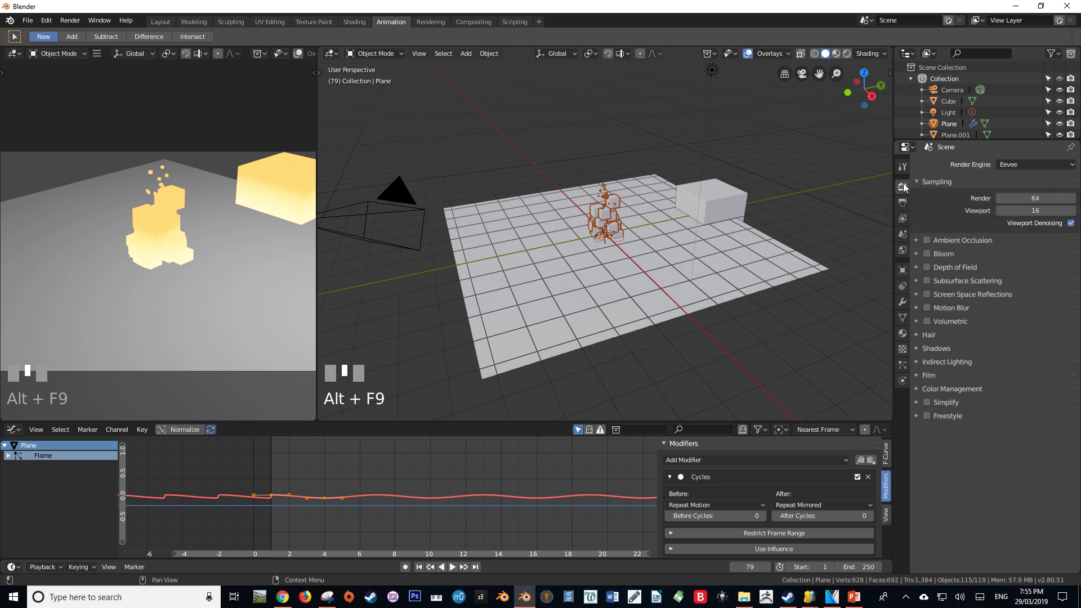
click(927, 254)
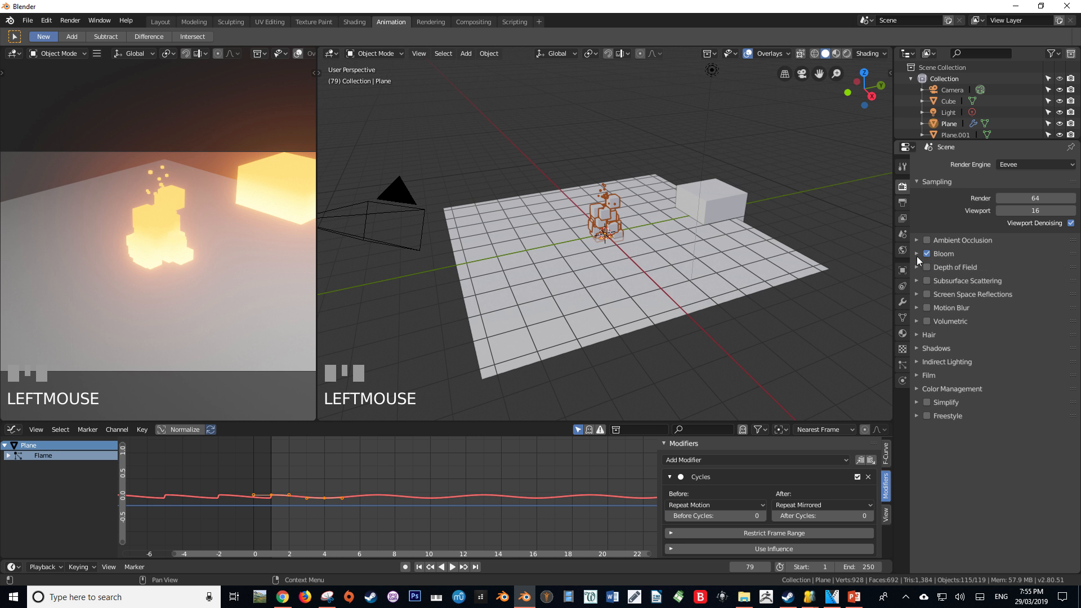
click(917, 255)
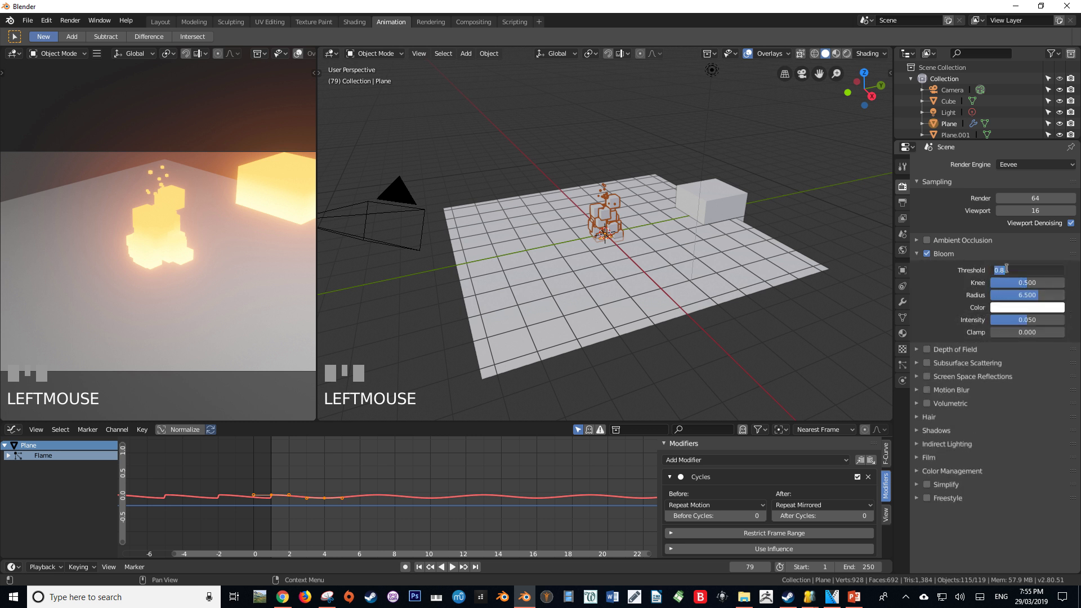
middle_drag(250, 255, 103, 258)
scroll(198, 238, up, 4)
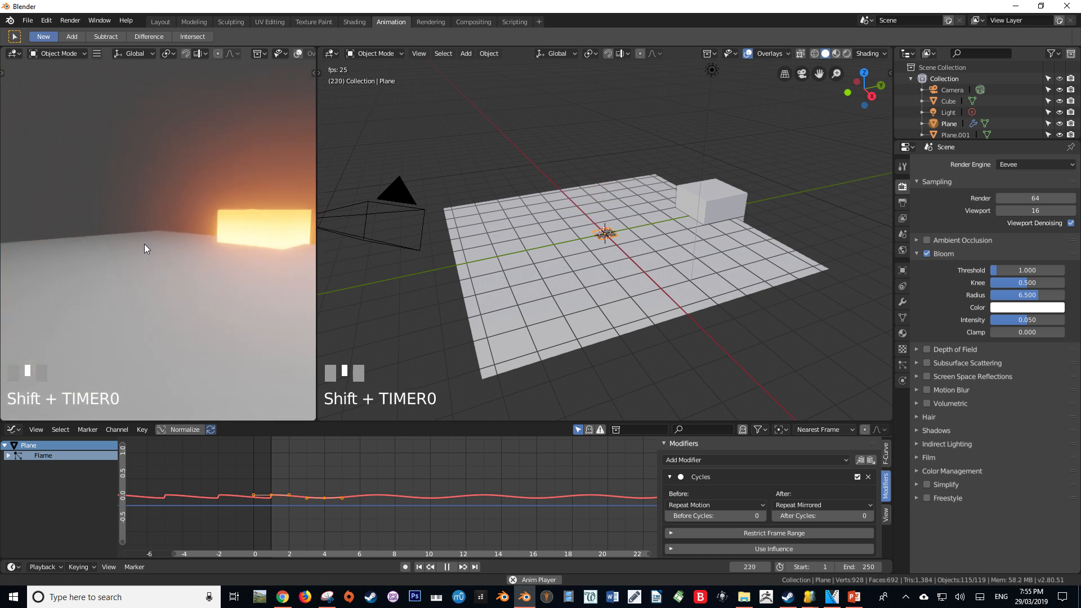